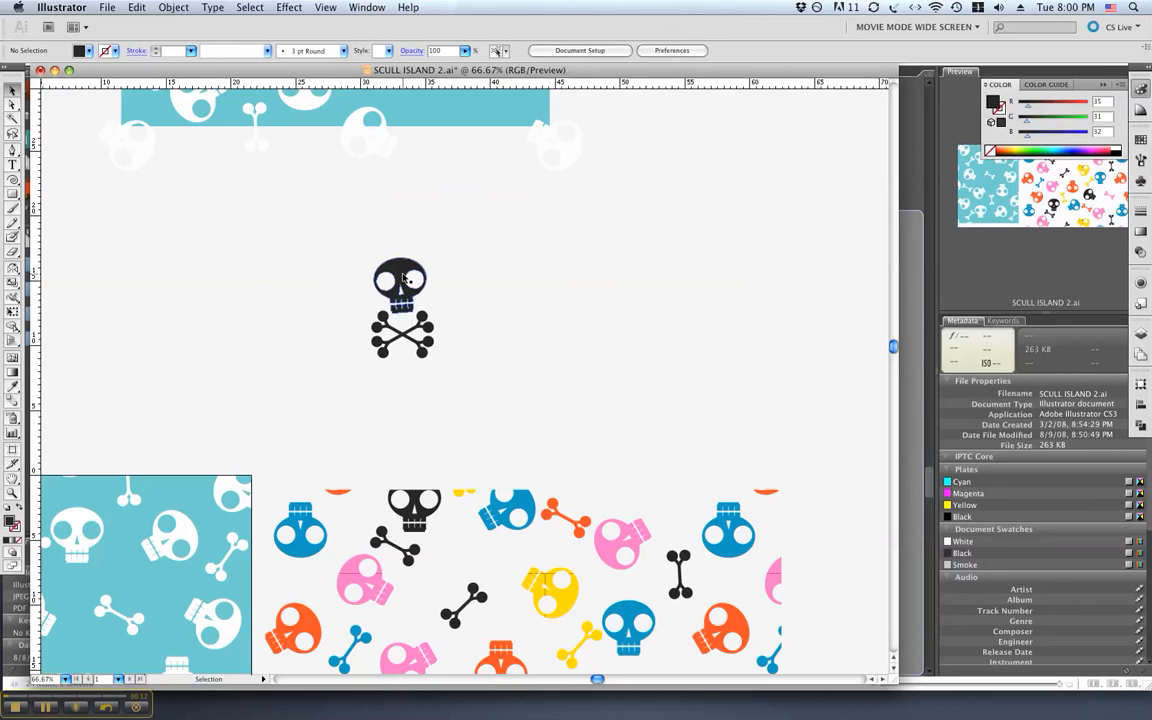
Step: Draw a rectangle about 9.8 by 12.9 cm covering the skull and crossbones with a margin on every side
click(403, 278)
click(340, 287)
key(z)
click(432, 328)
click(428, 332)
key(v)
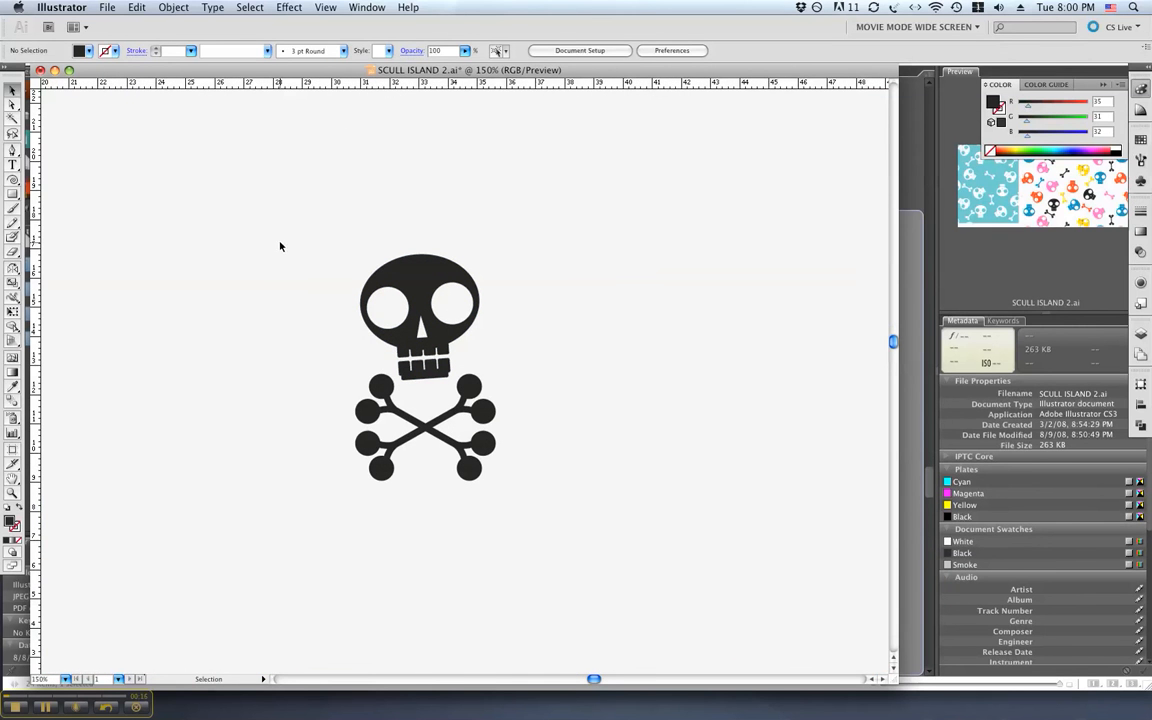
click(12, 194)
mouse_move(274, 213)
mouse_down()
mouse_move(509, 601)
mouse_move(561, 587)
mouse_up()
key(v)
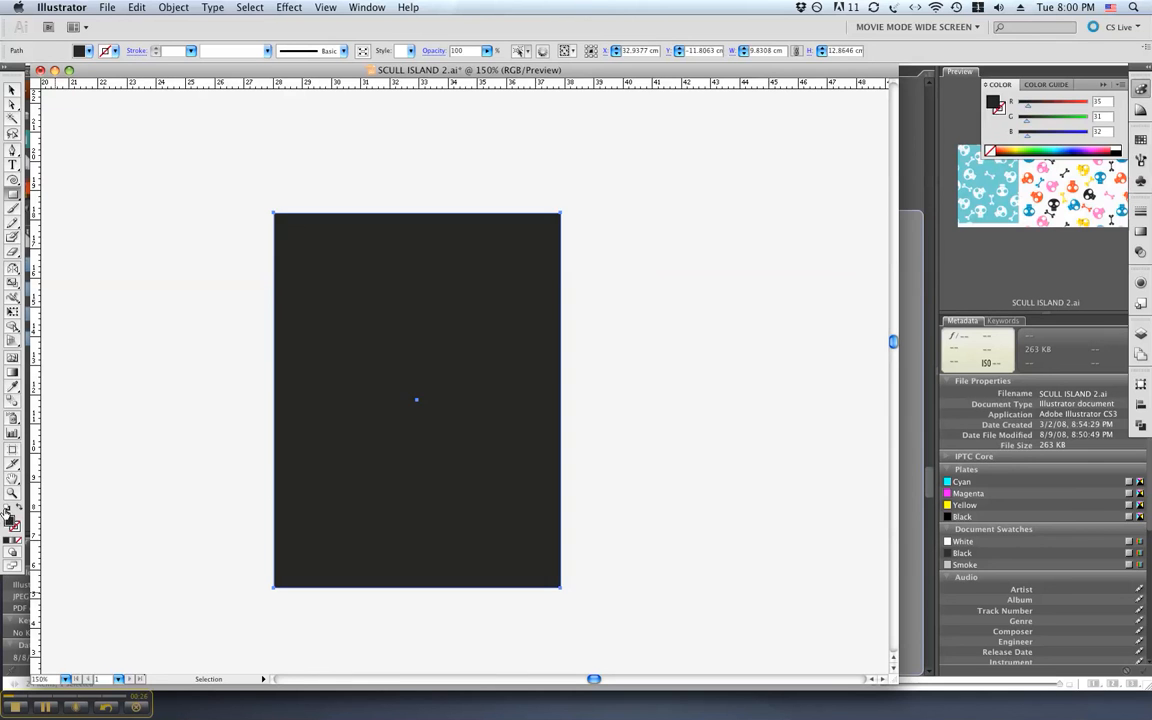
Step: Give the rectangle a white fill with no stroke
click(7, 530)
click(16, 528)
click(18, 539)
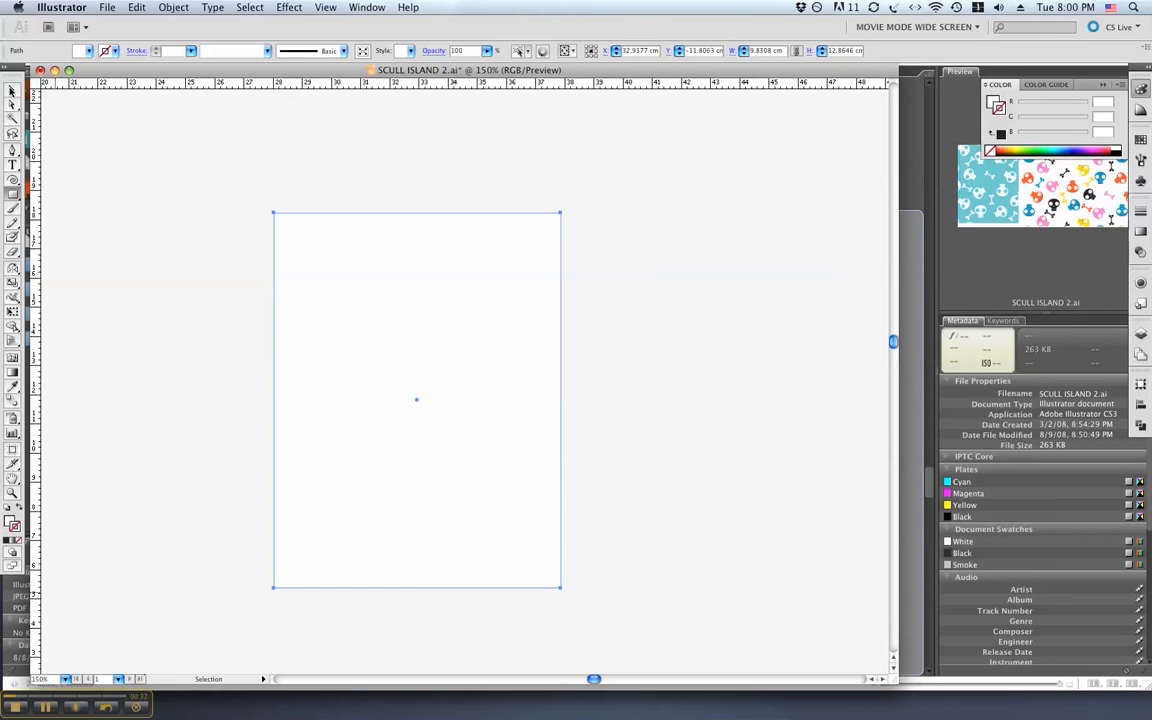
Step: Send the white rectangle behind the skull and crossbones, then shift it slightly upward as their background
click(12, 91)
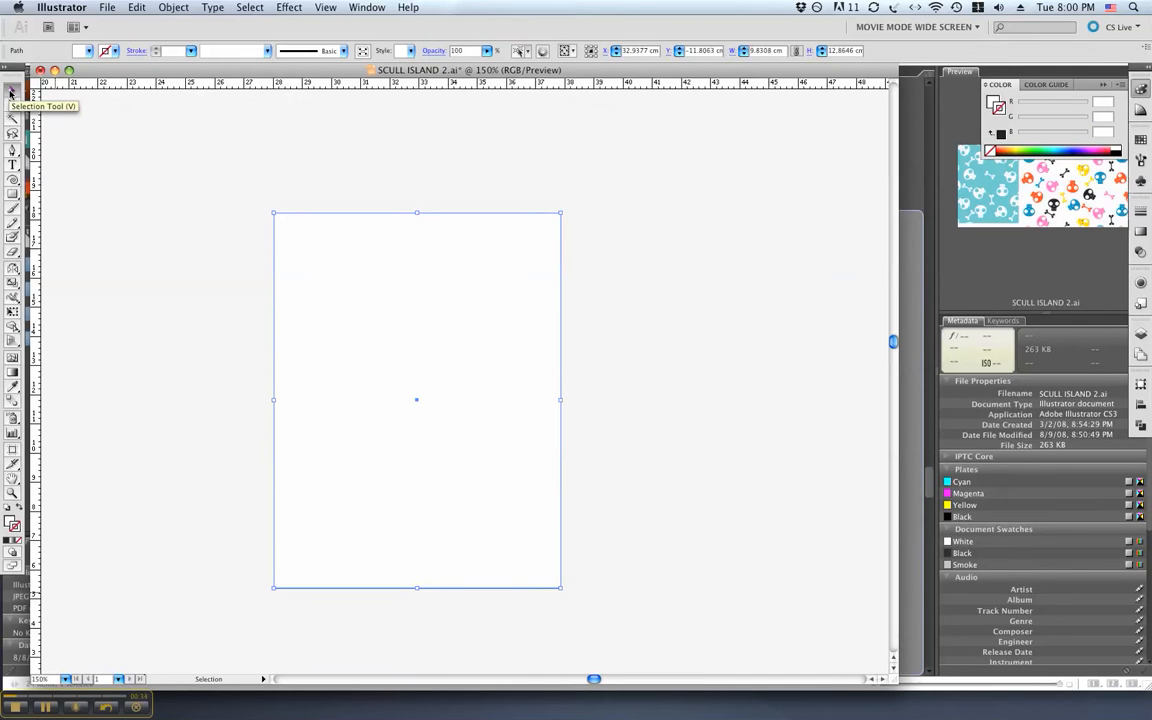
click(176, 9)
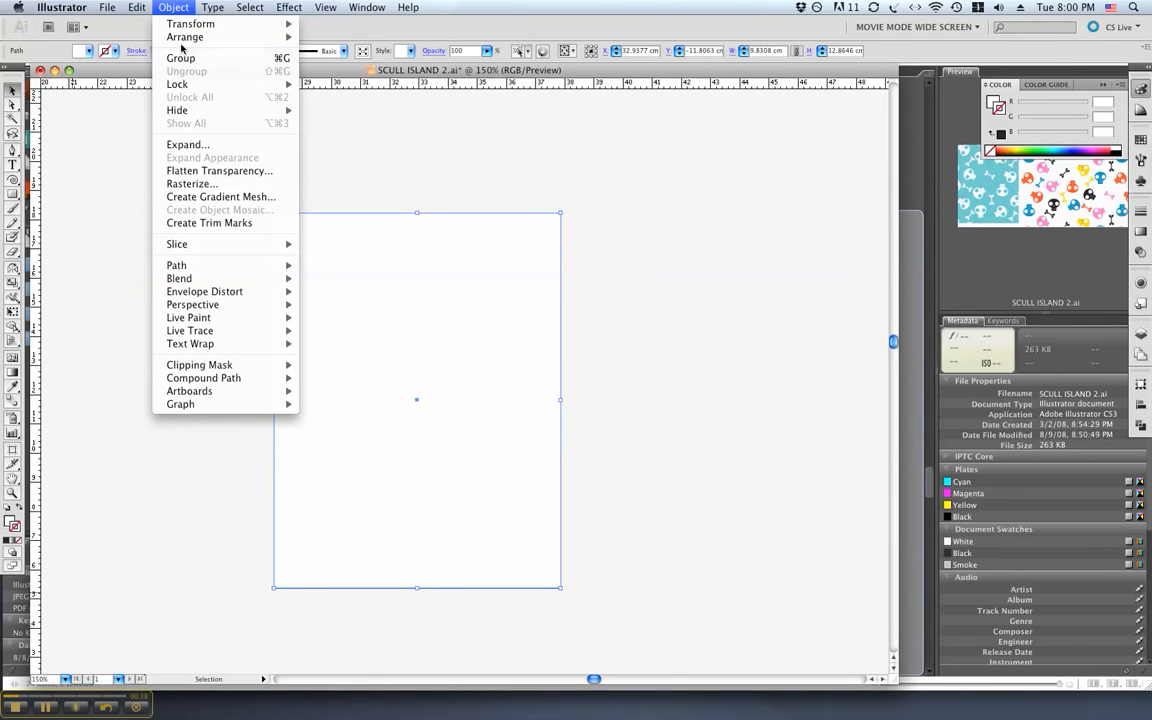
mouse_move(185, 37)
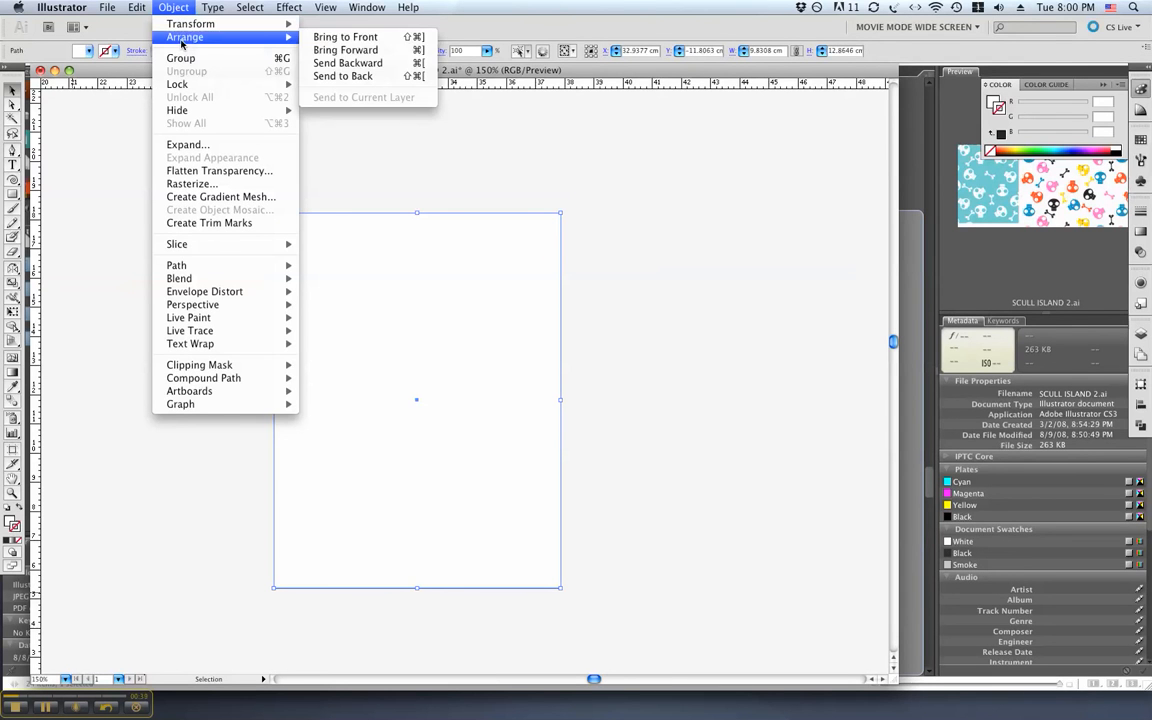
click(342, 76)
click(208, 304)
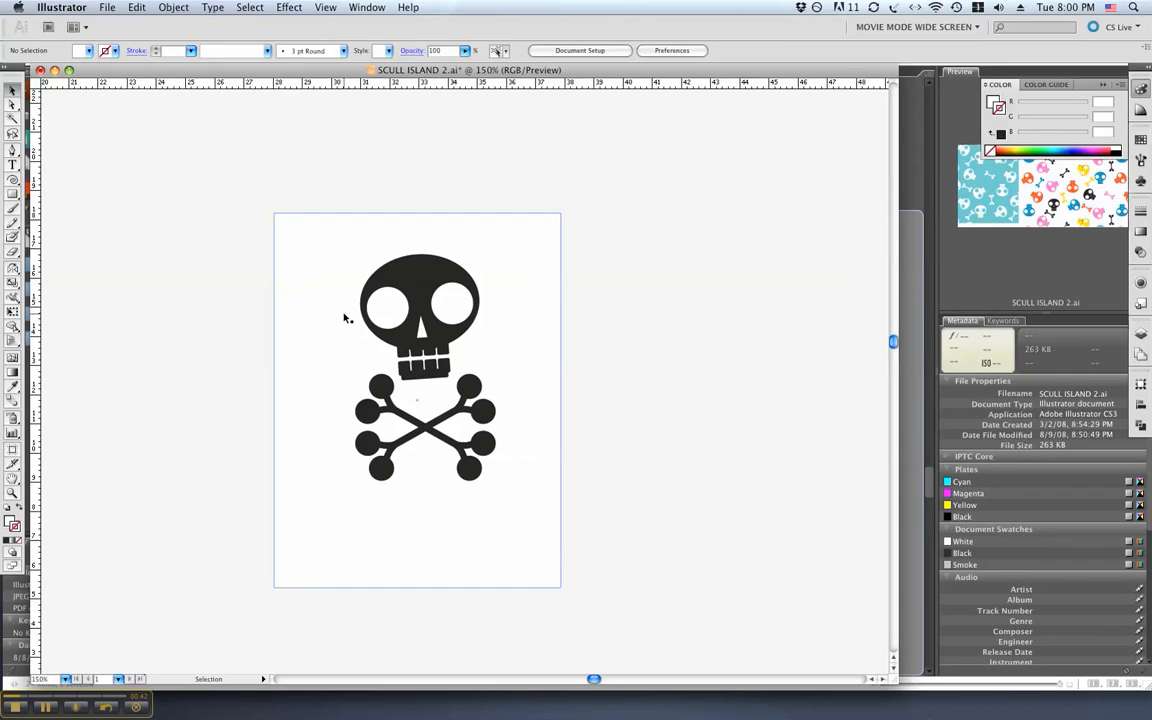
drag(324, 319, 326, 312)
click(214, 290)
Step: Rasterize the skull, crossbones and background together in RGB at High (300 ppi) with a white background
drag(211, 193, 629, 600)
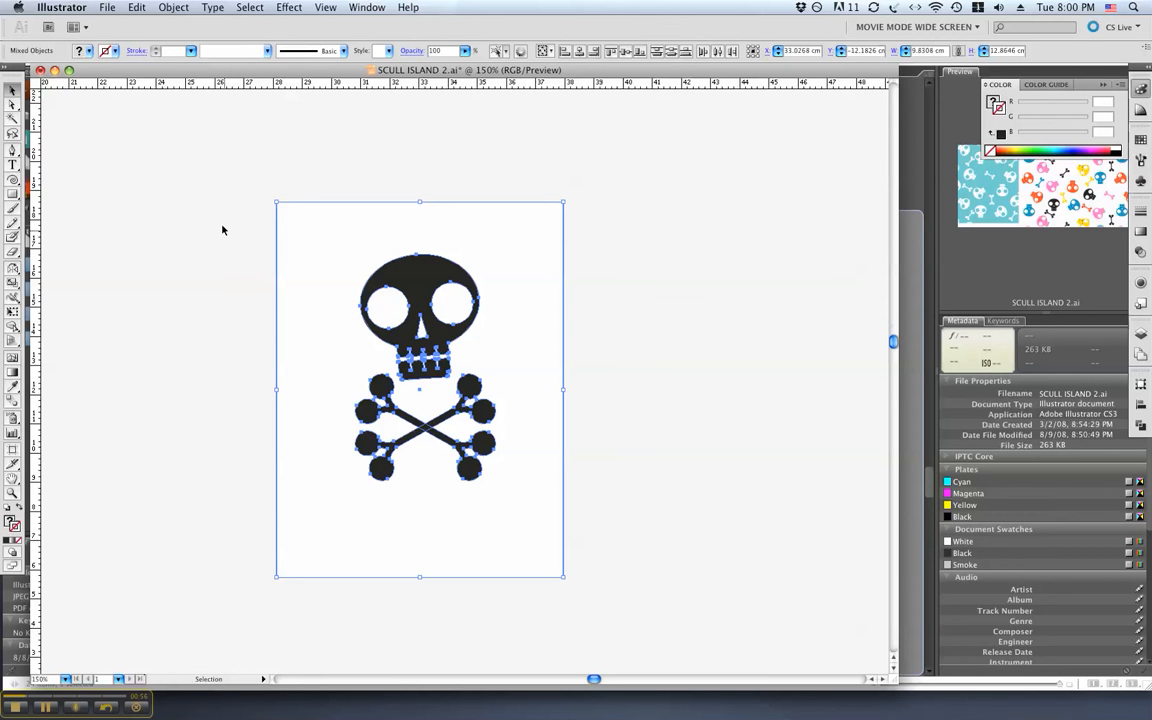
click(168, 8)
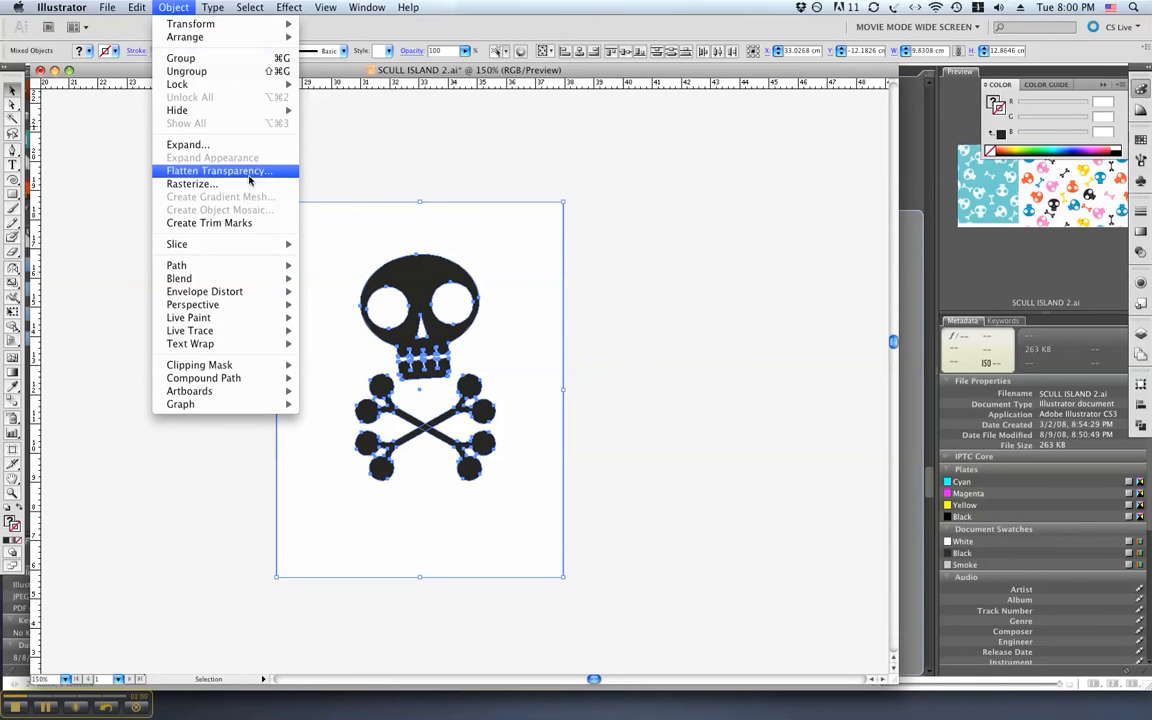
click(189, 185)
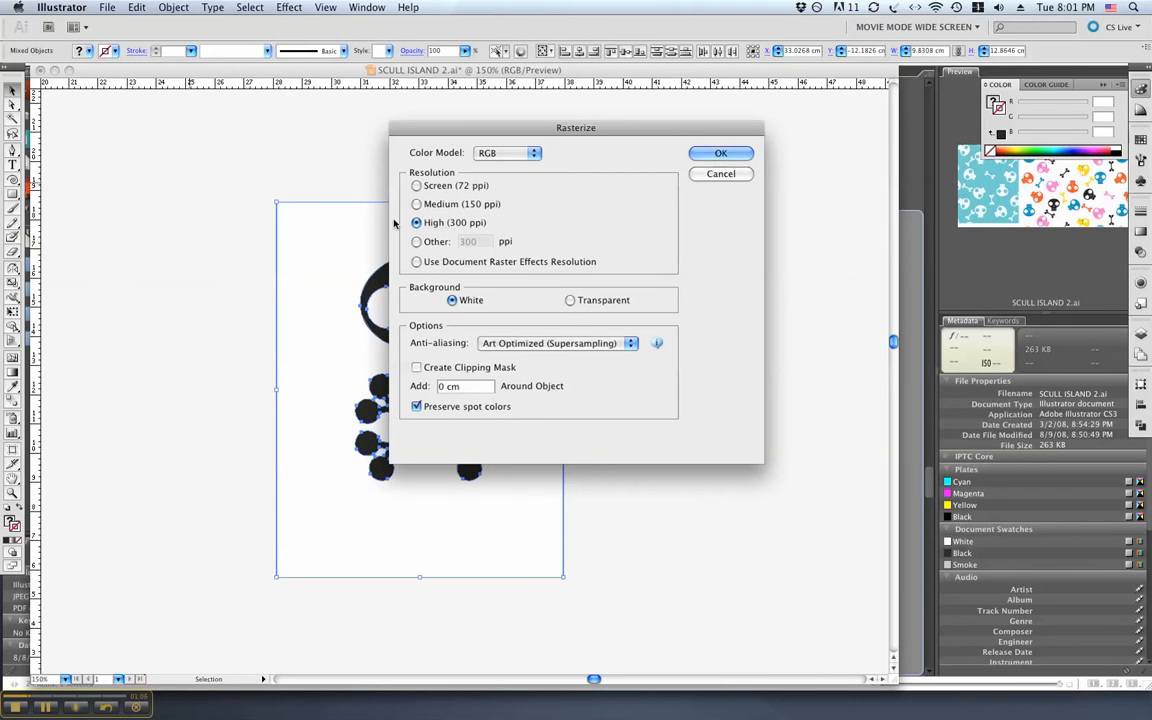
click(722, 153)
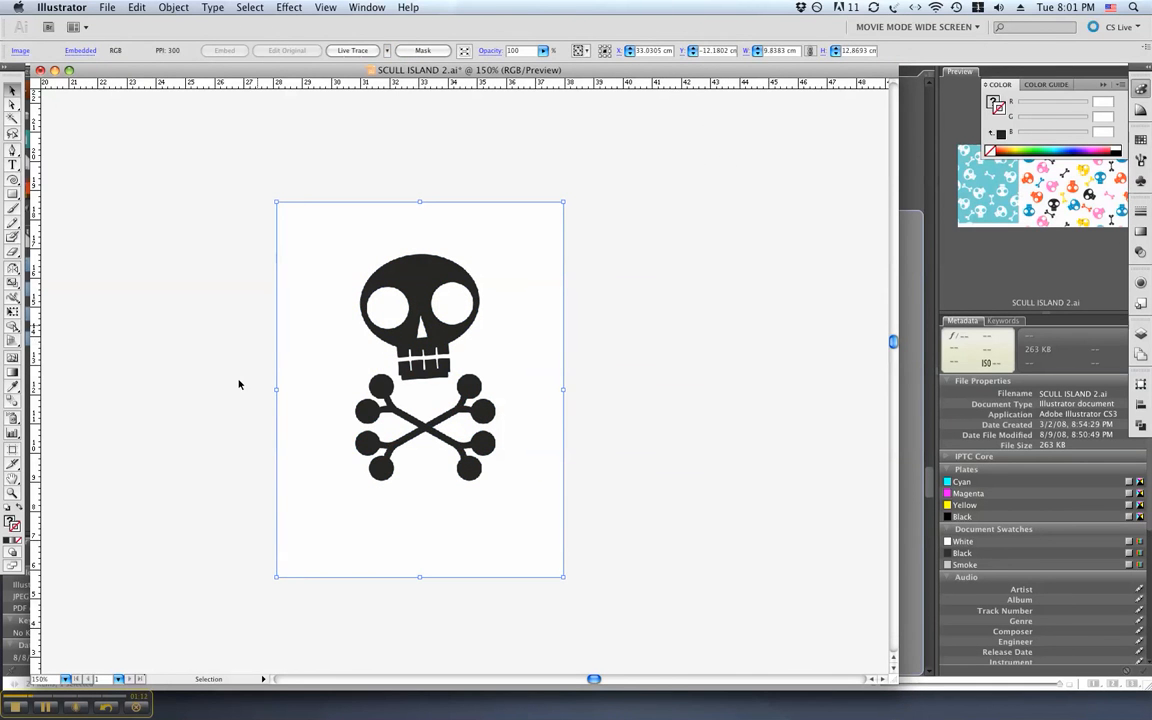
Step: Examine the pixel edges around the skull's nose and eye socket in the rasterized image
key(z)
click(410, 359)
click(540, 373)
click(540, 373)
click(541, 375)
click(437, 360)
click(339, 321)
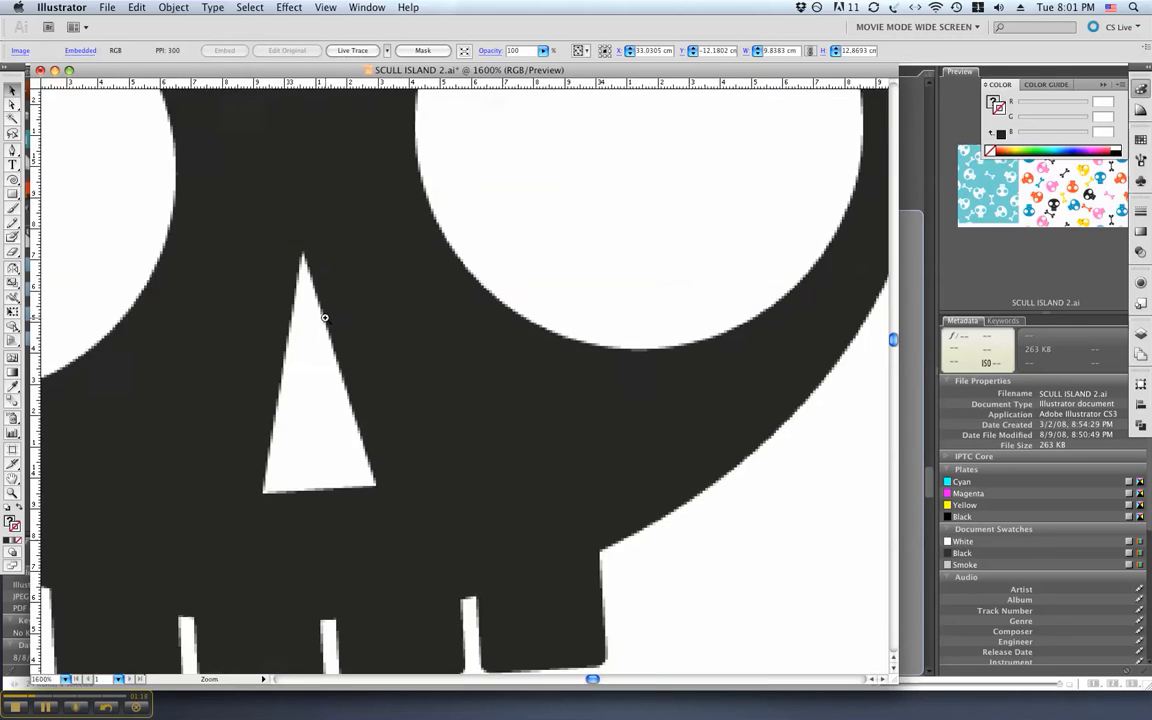
click(597, 314)
click(599, 315)
click(599, 315)
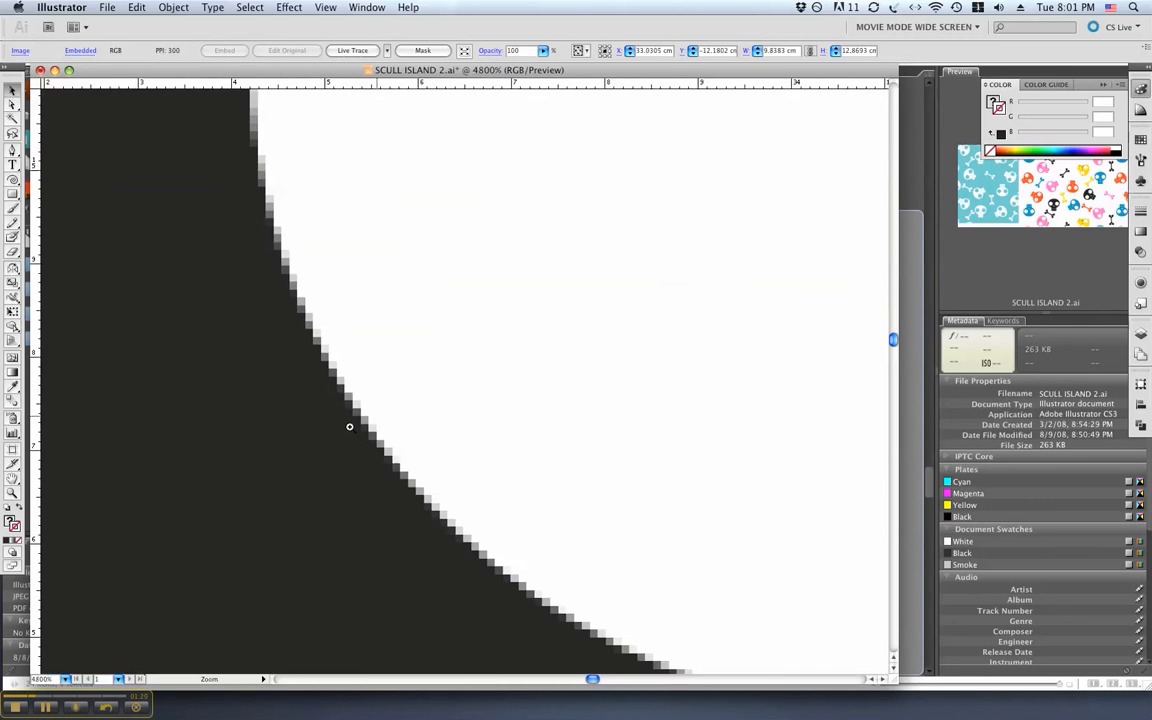
click(385, 412)
alt+click(432, 392)
alt+click(432, 392)
alt+click(432, 392)
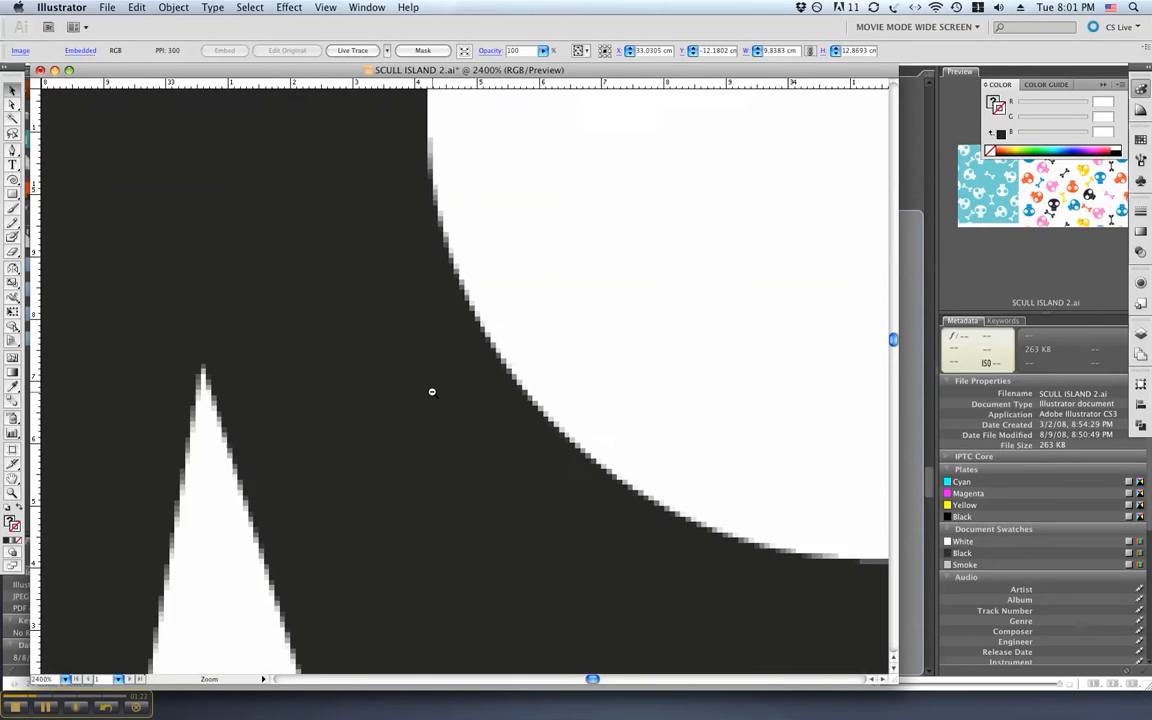
alt+click(432, 392)
alt+click(432, 392)
alt+click(432, 392)
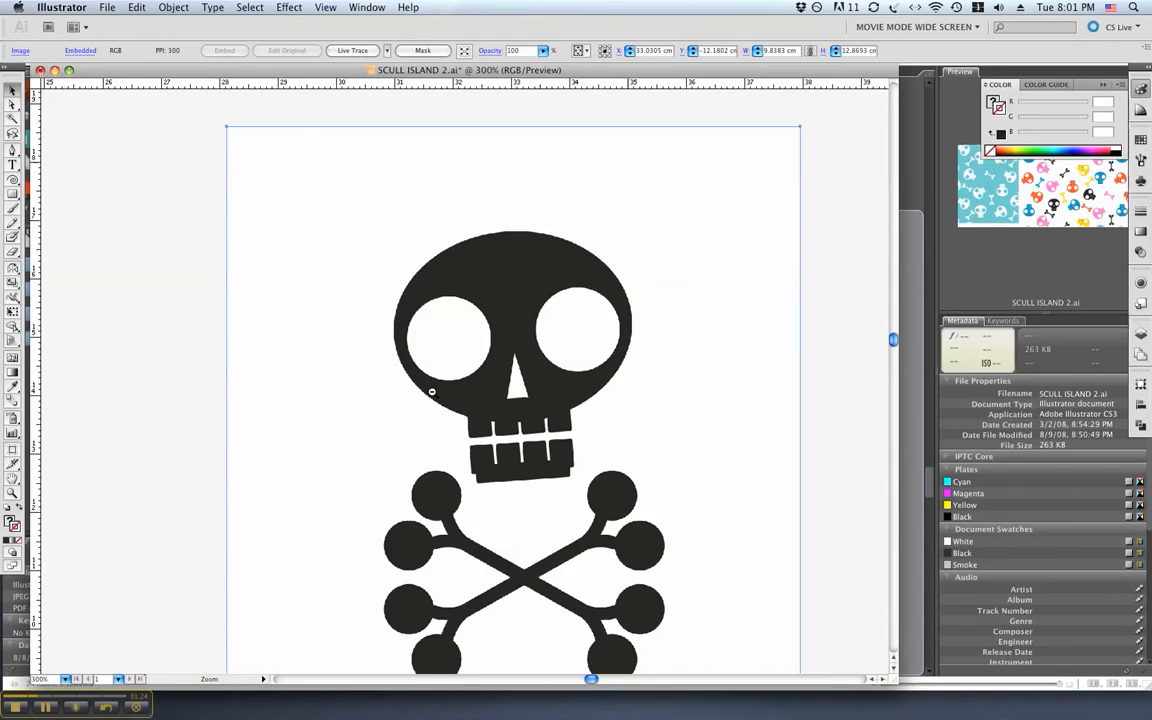
alt+click(432, 392)
alt+click(498, 412)
drag(486, 413, 420, 419)
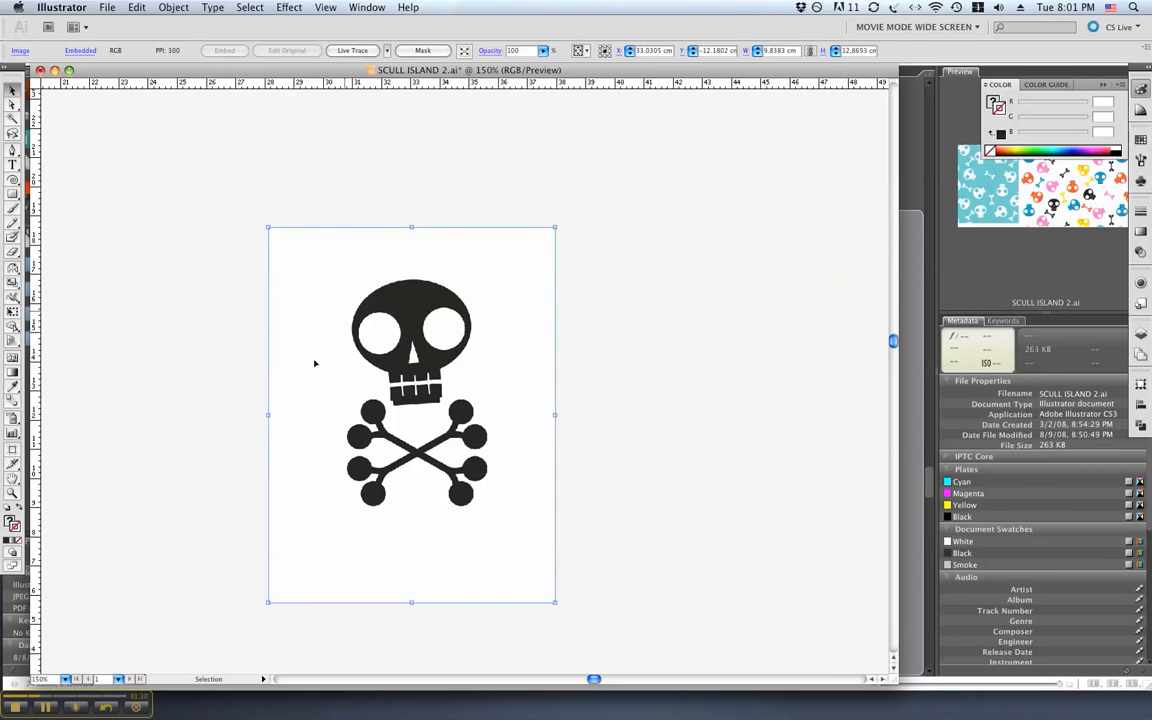
Step: Apply a Color Halftone effect to the image with a 20-pixel maximum radius and channel angles of 108, 162, 90 and 45
click(287, 7)
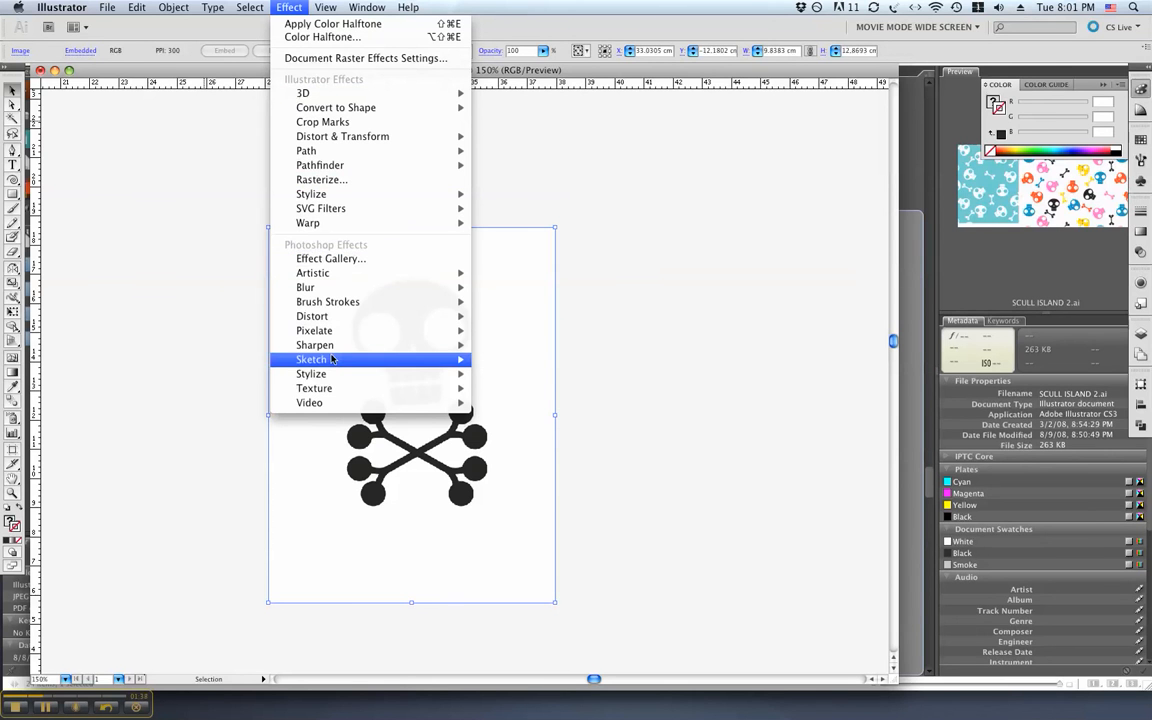
mouse_move(313, 333)
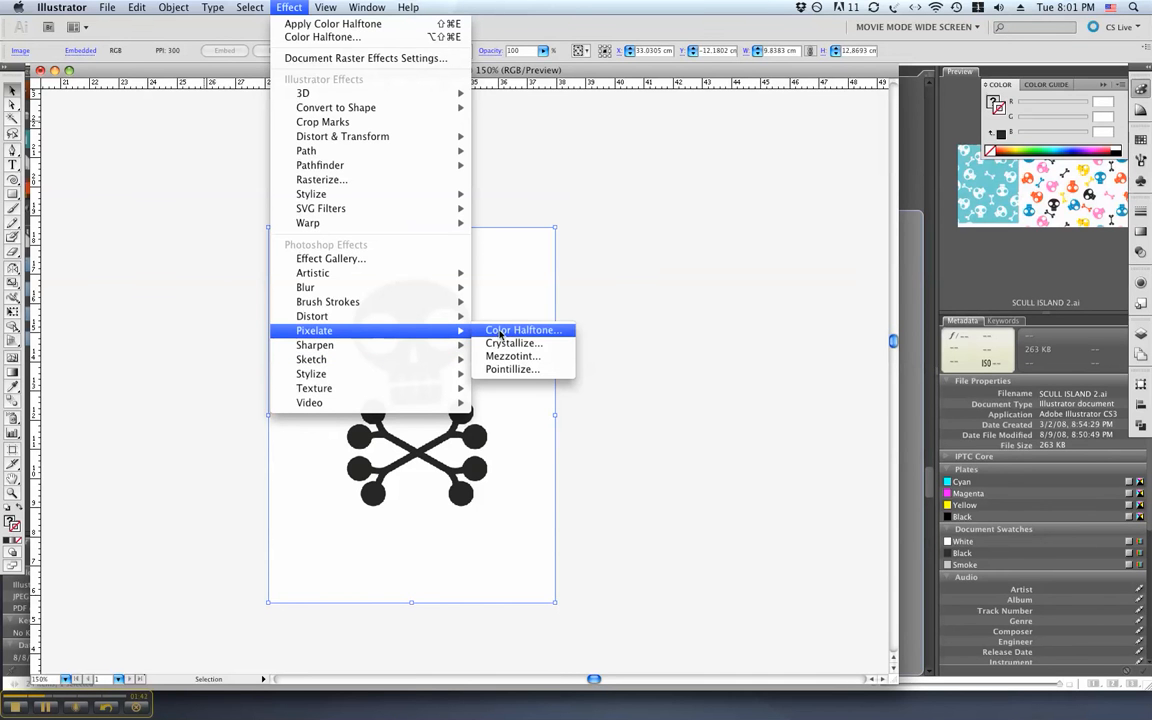
click(501, 331)
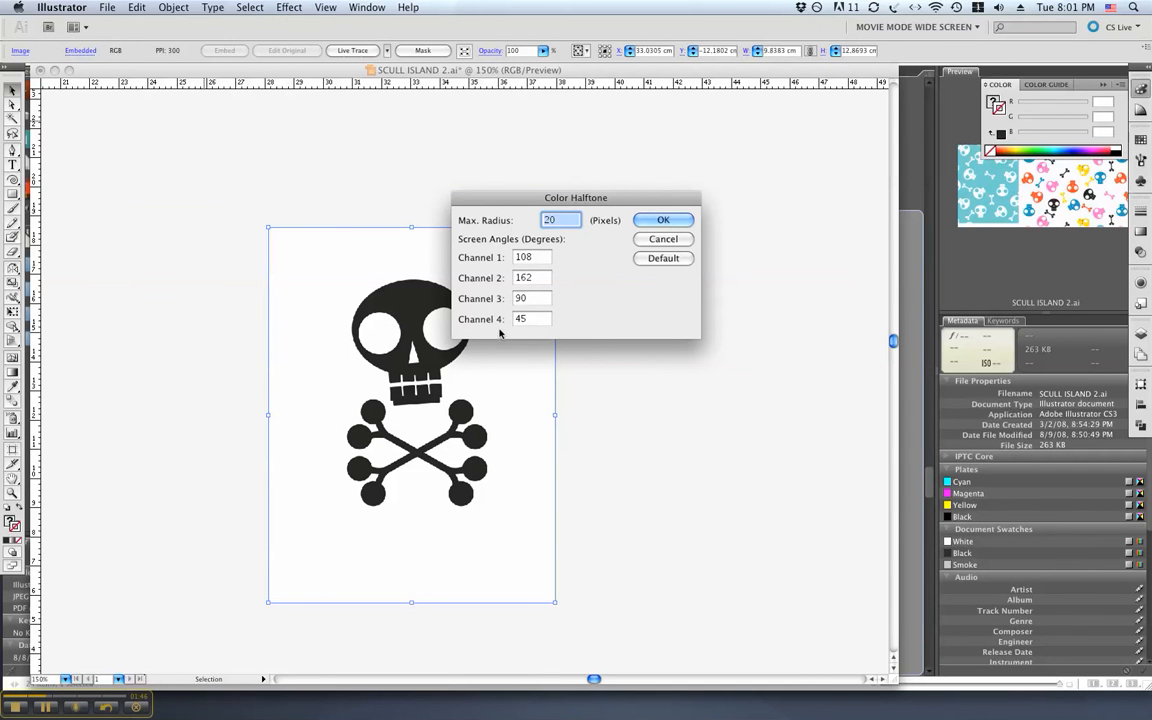
drag(511, 201, 537, 176)
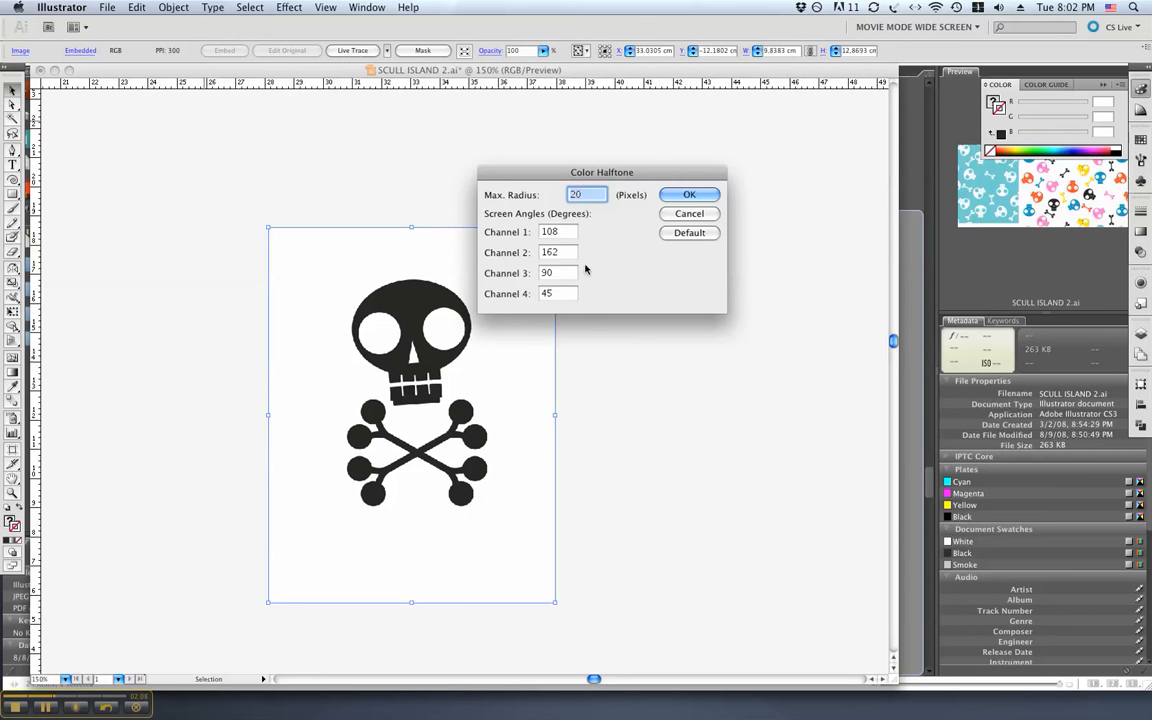
click(687, 197)
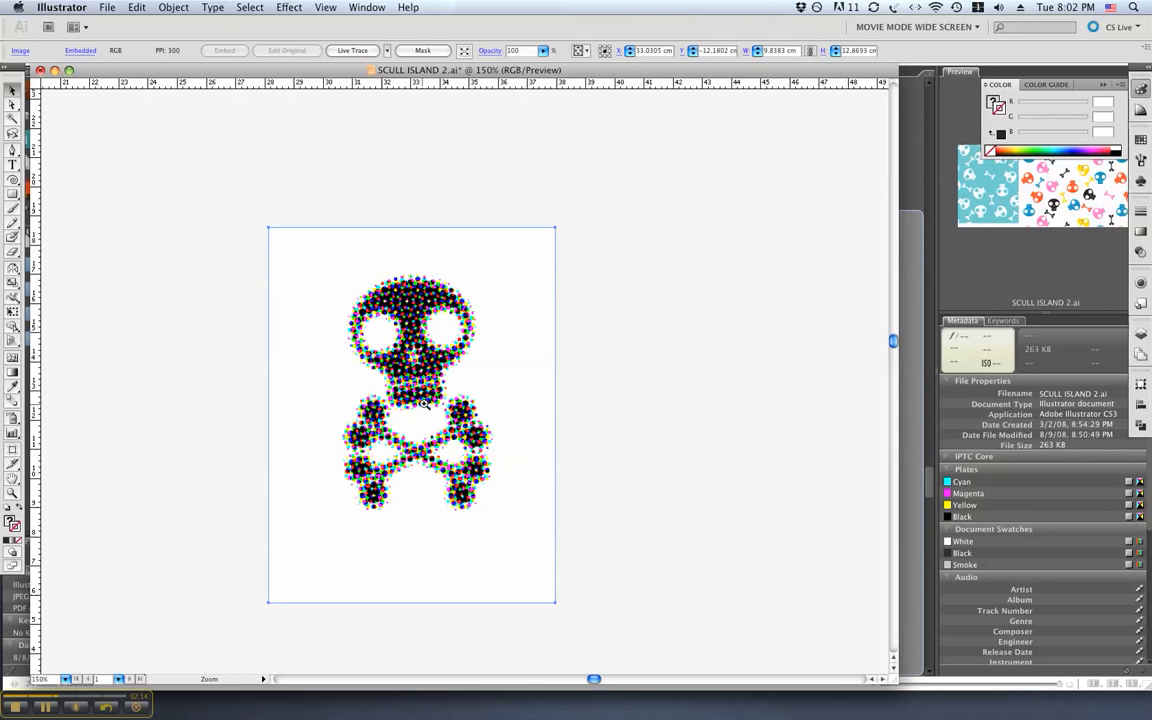
Step: Inspect the halftone dots up close and Live Trace the image with the Color 6 preset
key(z)
click(395, 364)
click(459, 368)
click(443, 364)
alt+super+click(445, 364)
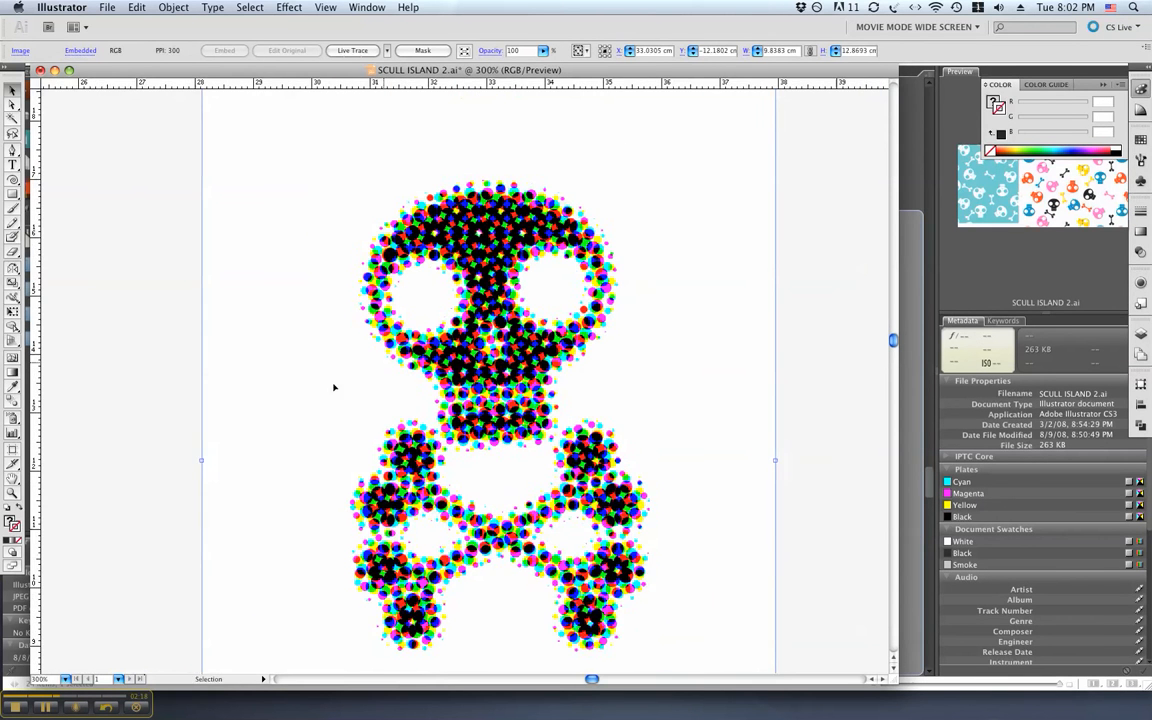
drag(318, 388, 215, 357)
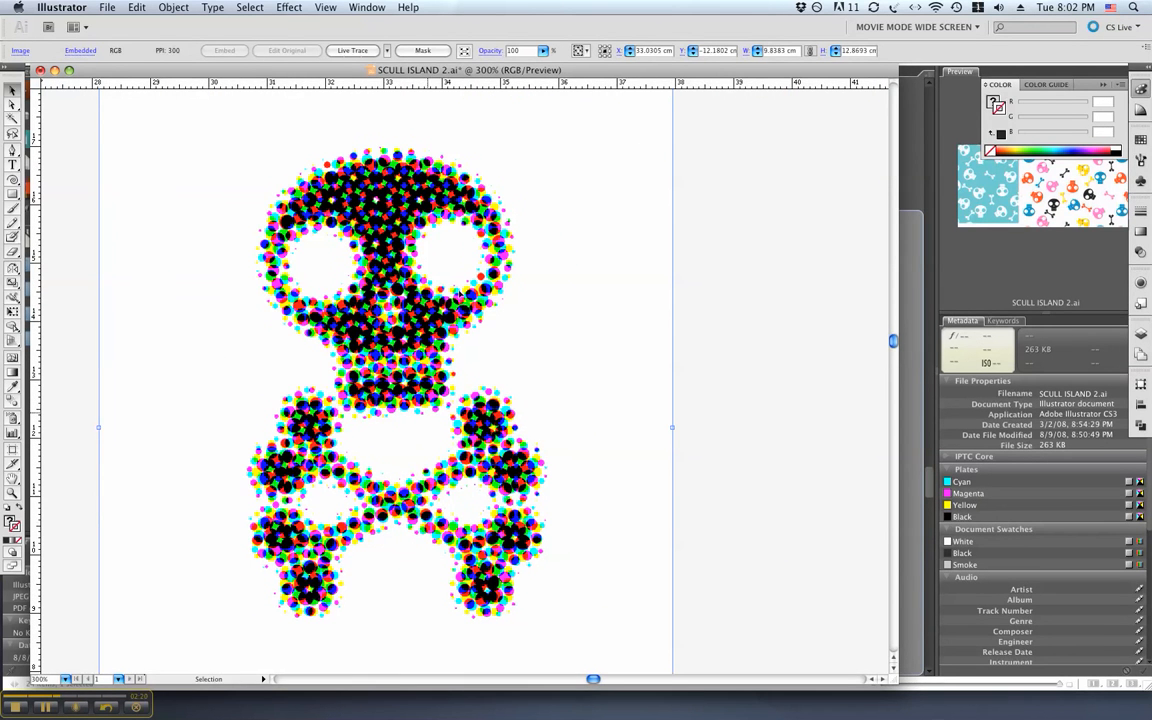
click(388, 52)
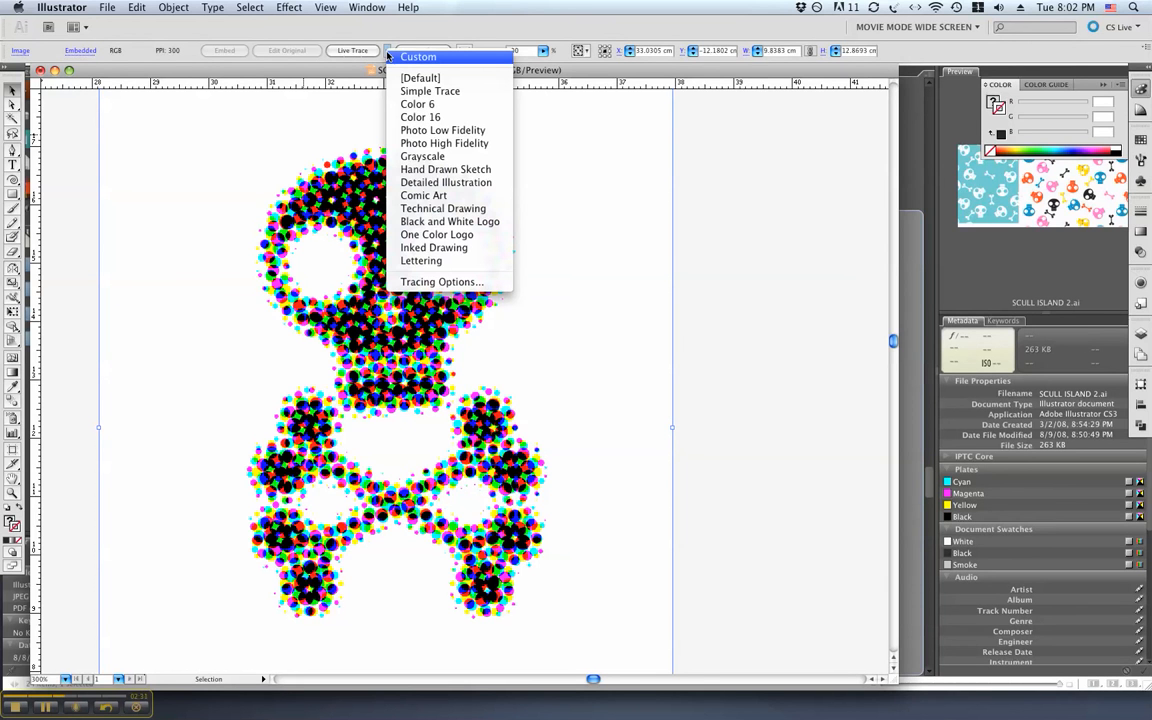
click(416, 105)
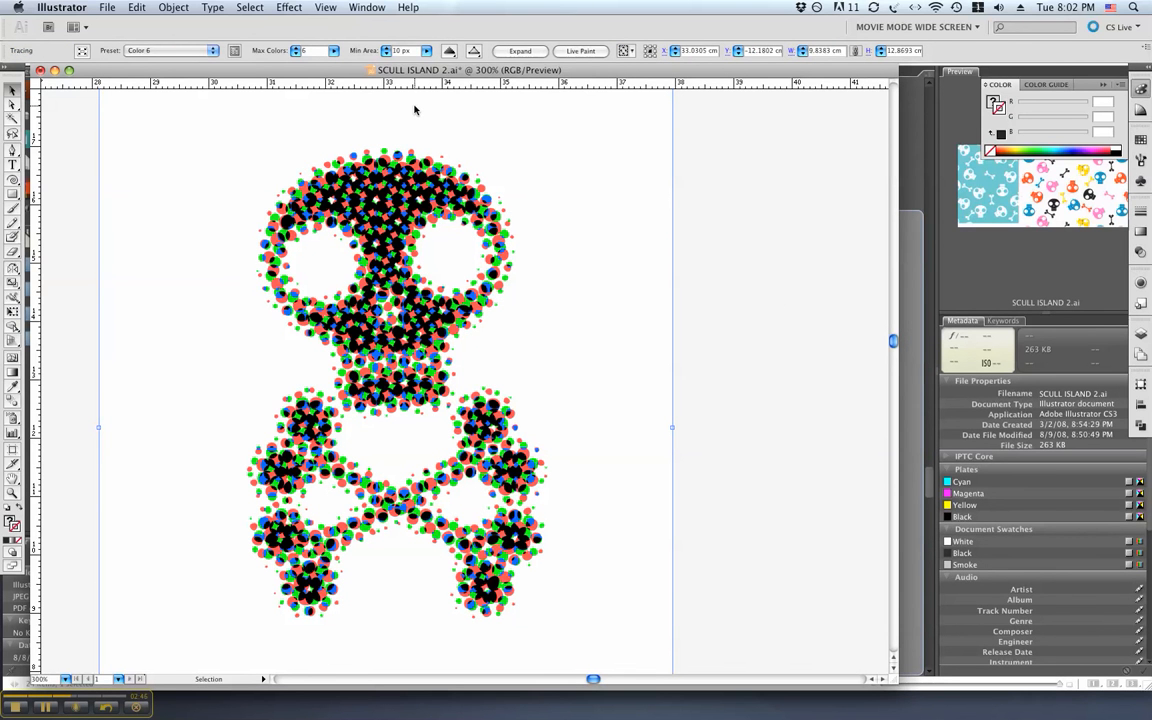
Step: Try the Black and White Logo and Comic Art presets on the tracing, and return it to Color 6
click(156, 51)
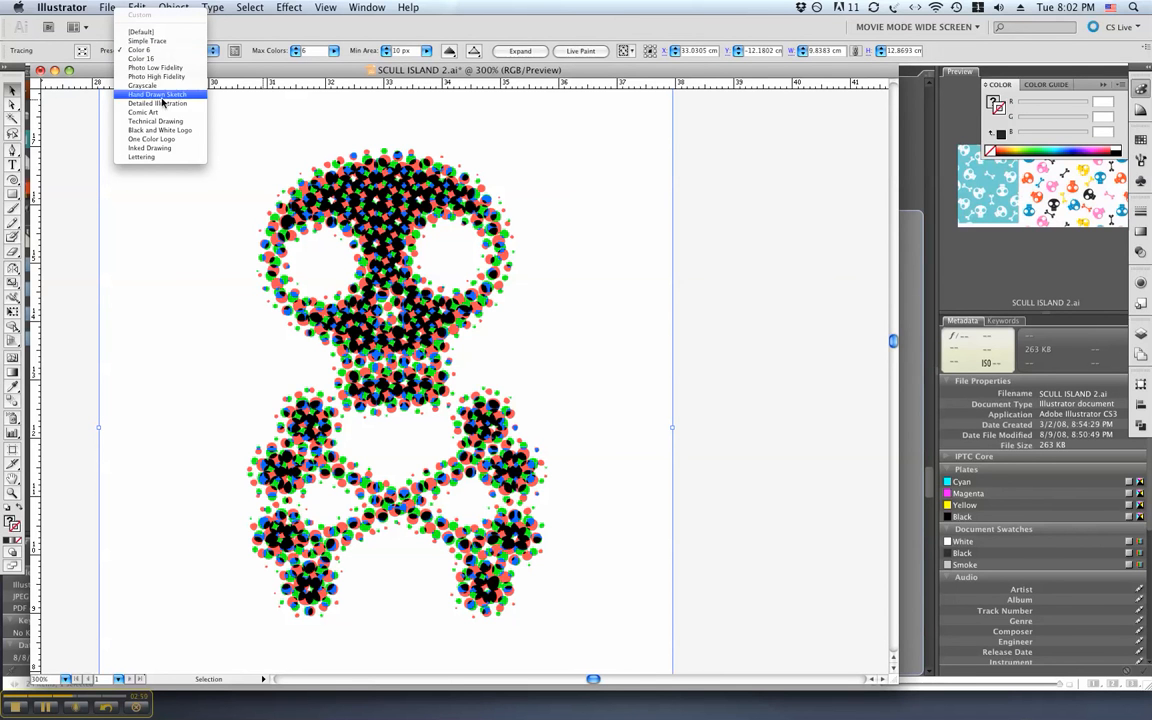
click(162, 131)
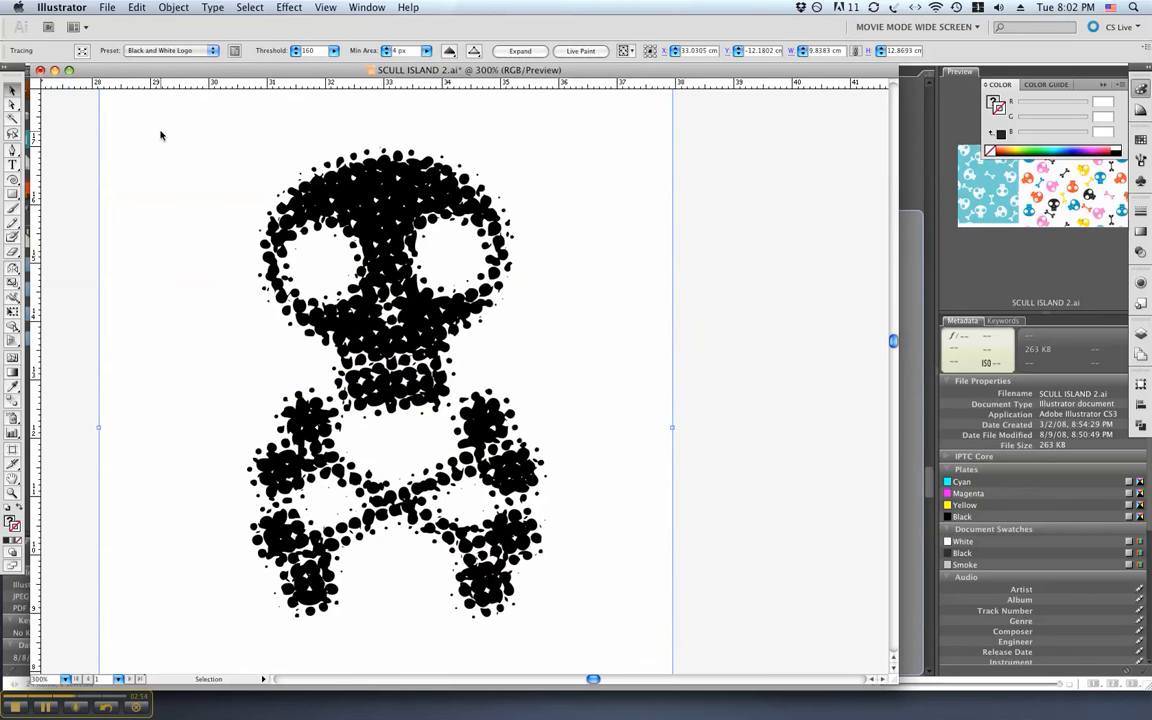
click(157, 51)
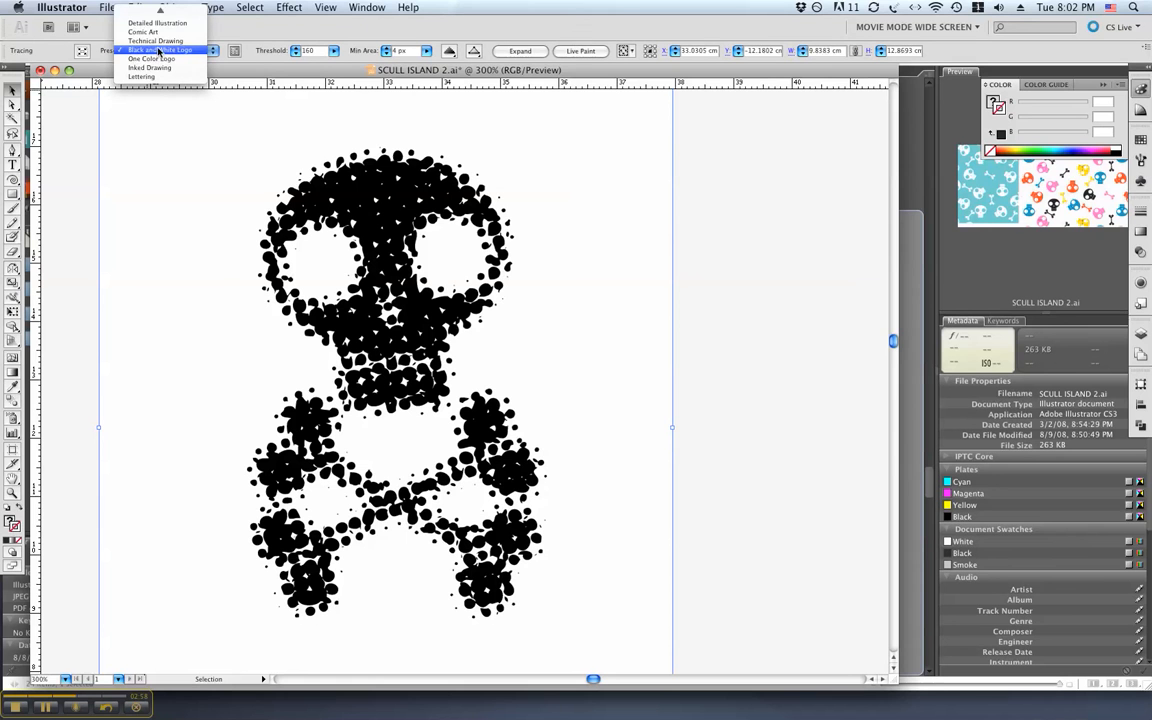
click(156, 33)
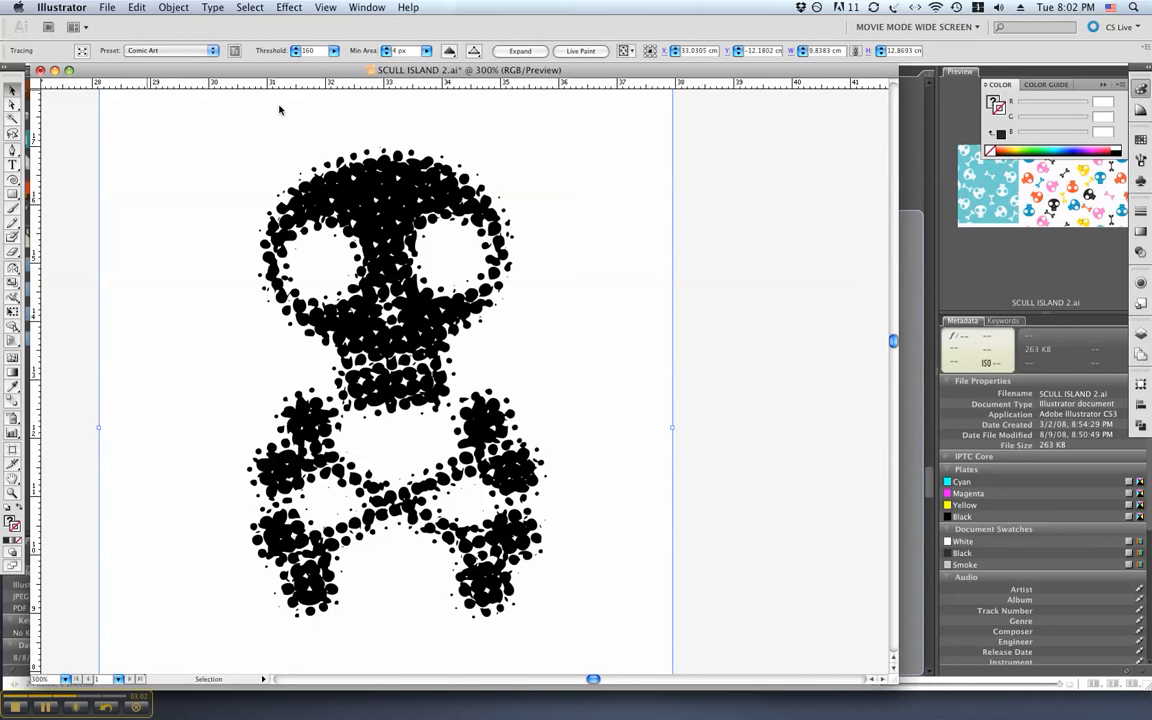
click(137, 50)
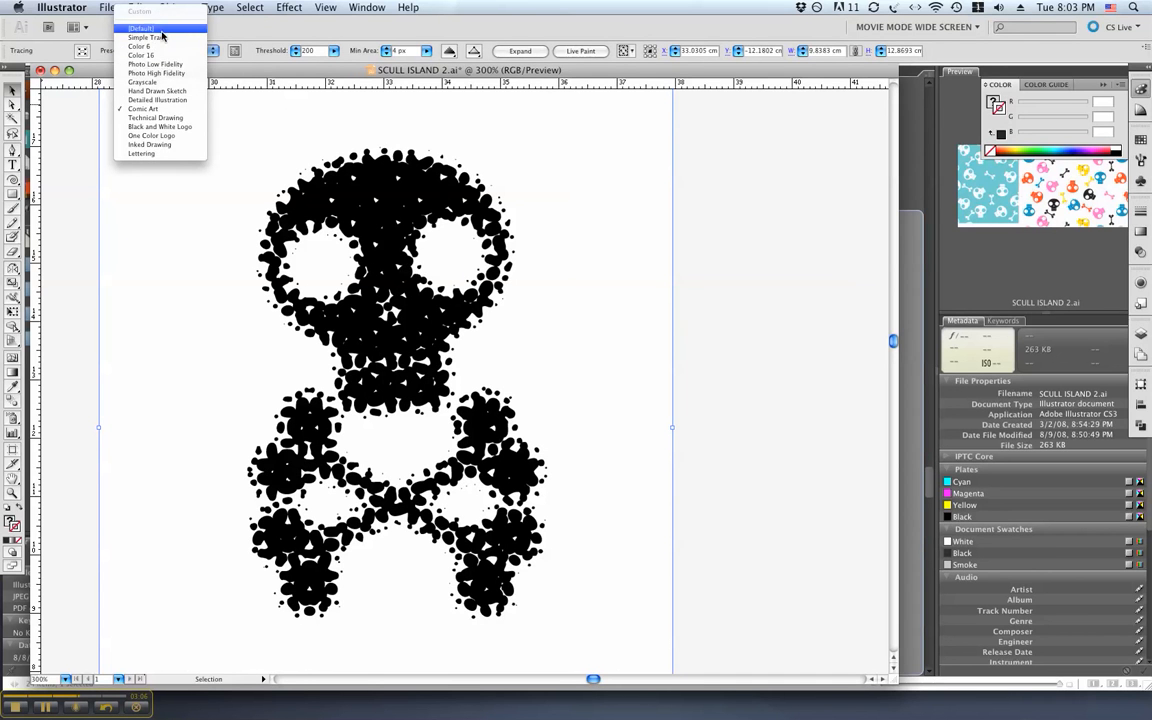
click(222, 243)
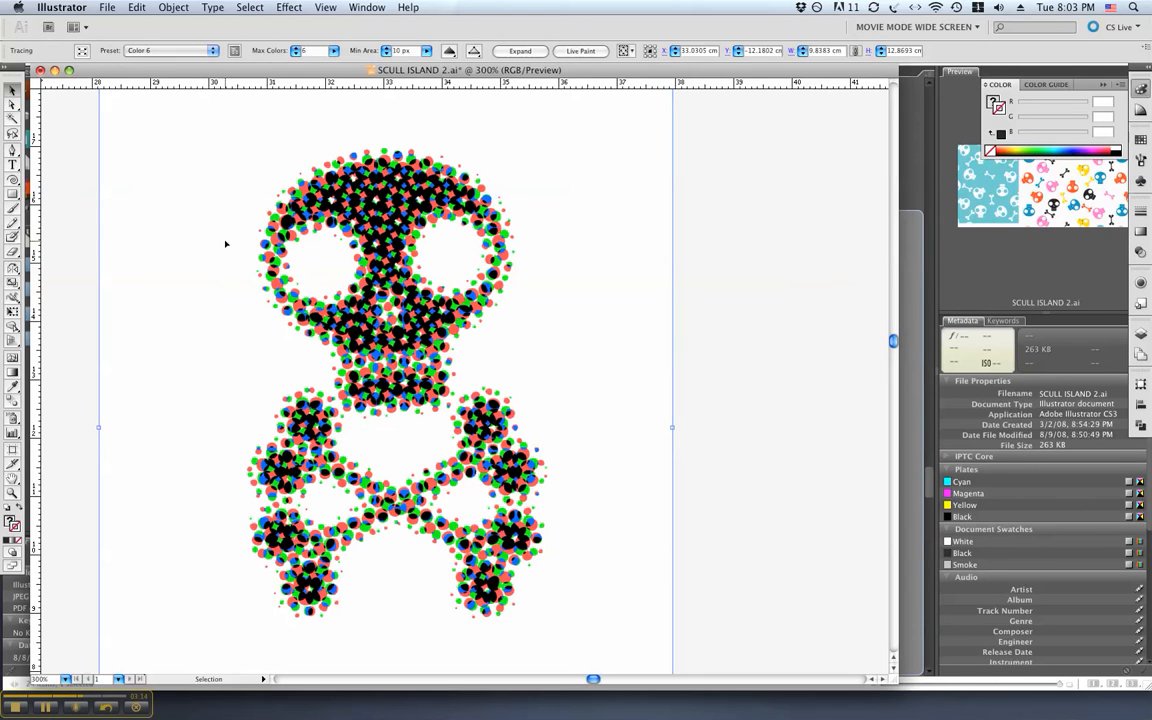
Step: Expand the Color 6 tracing into editable paths and directly select the white background shape around the skull
click(519, 51)
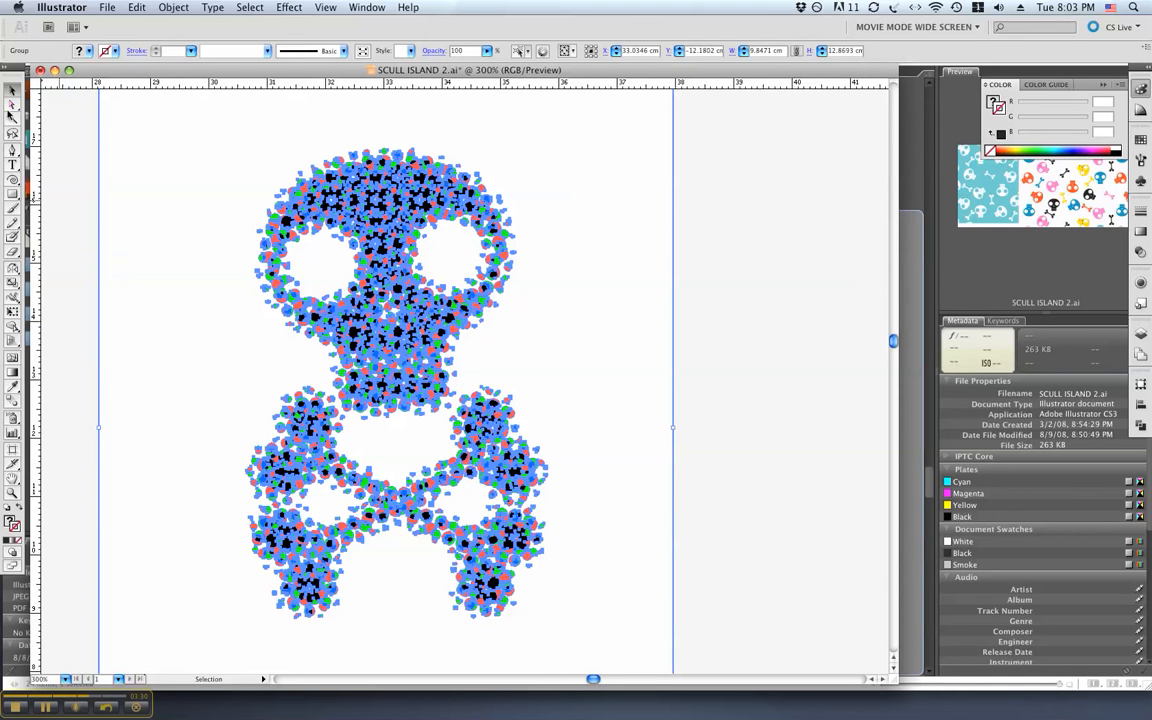
click(12, 105)
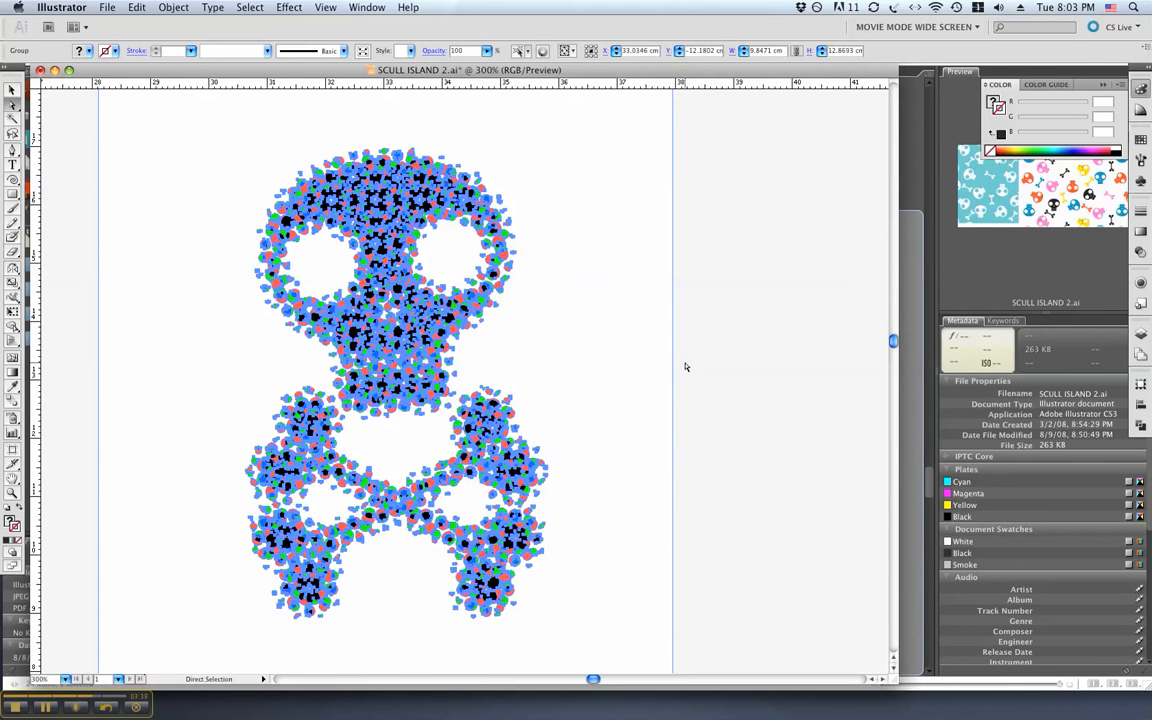
click(782, 297)
click(627, 296)
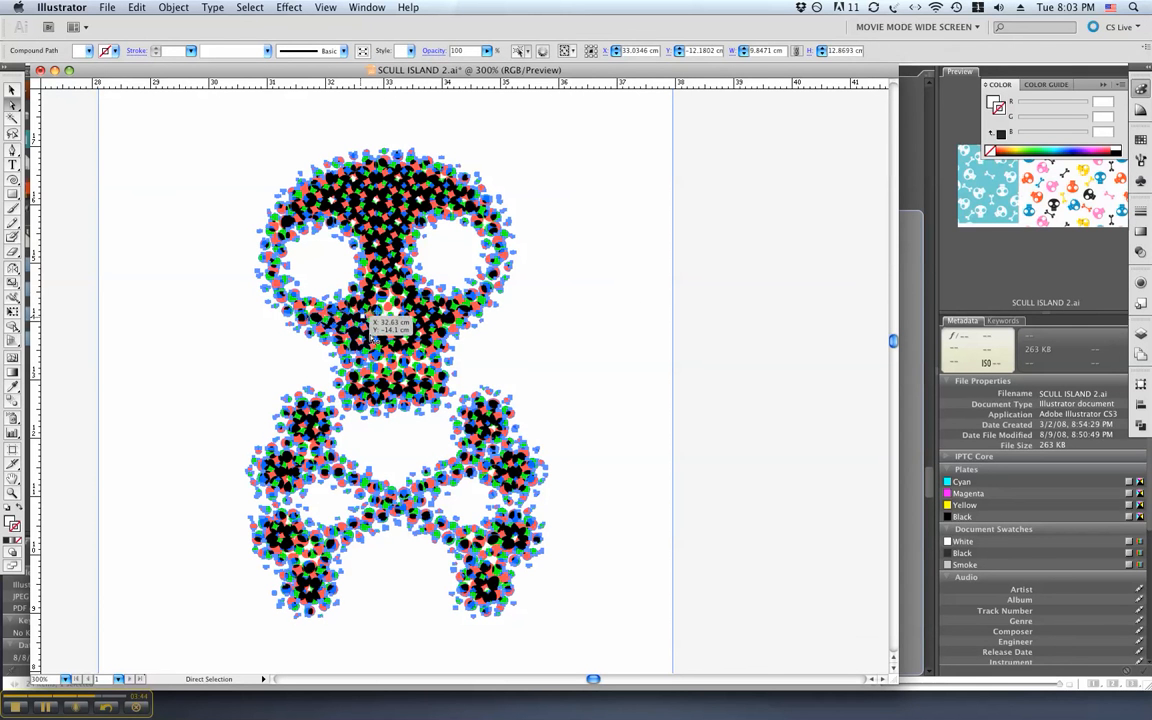
Step: Select all shapes sharing the white background's fill and stroke and delete them from the artwork
key(space)
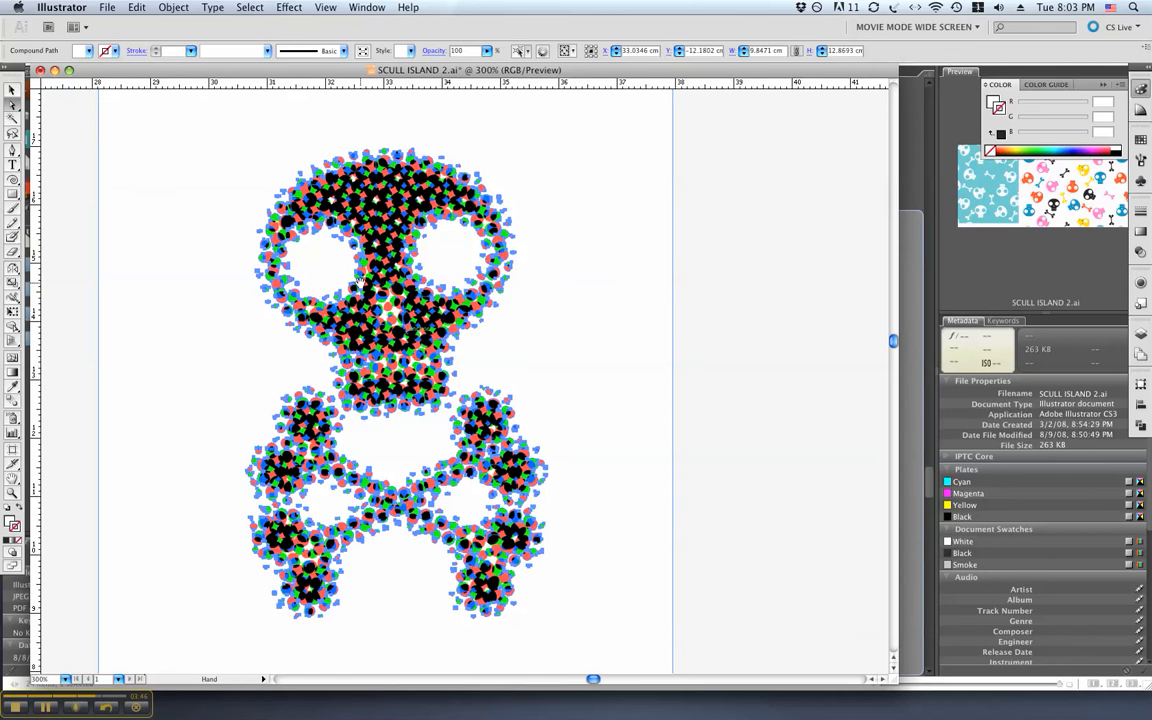
super+click(384, 292)
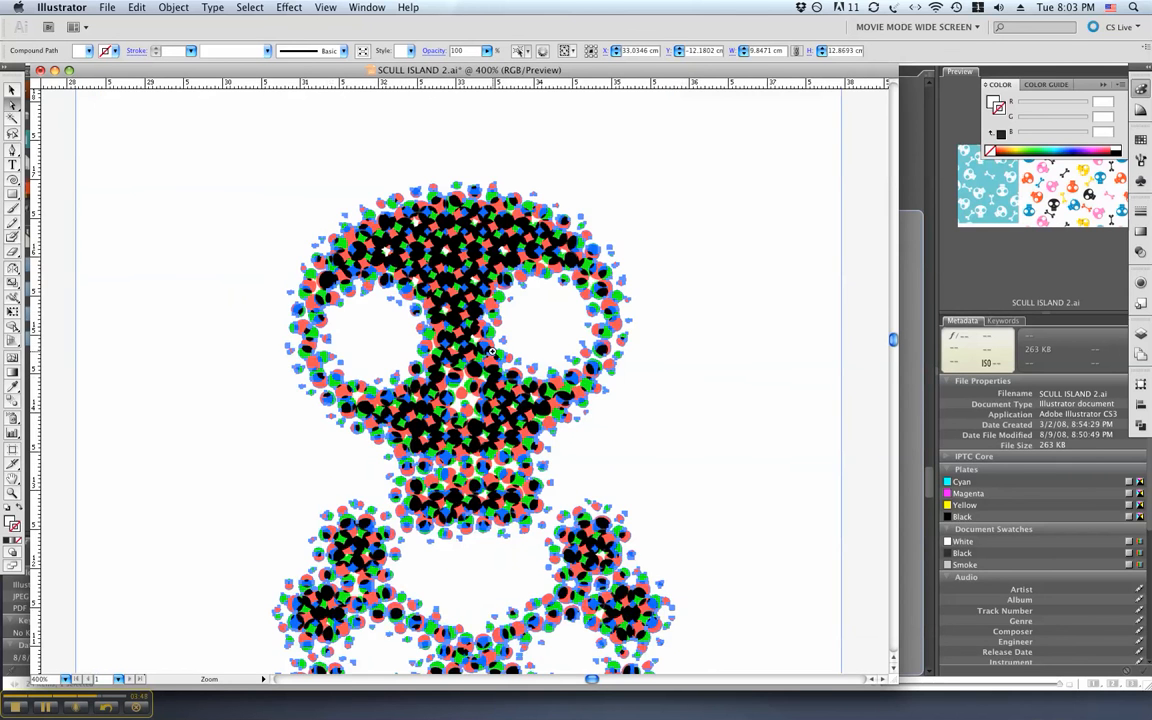
super+click(462, 312)
super+click(465, 312)
super+click(392, 282)
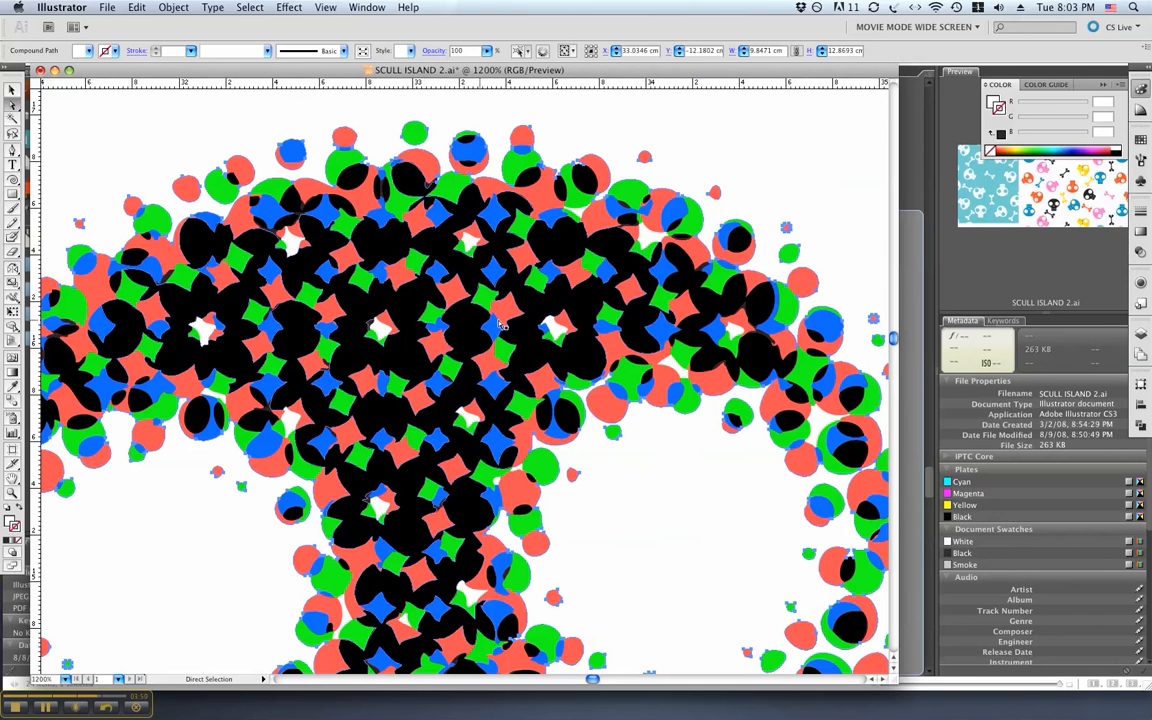
click(247, 7)
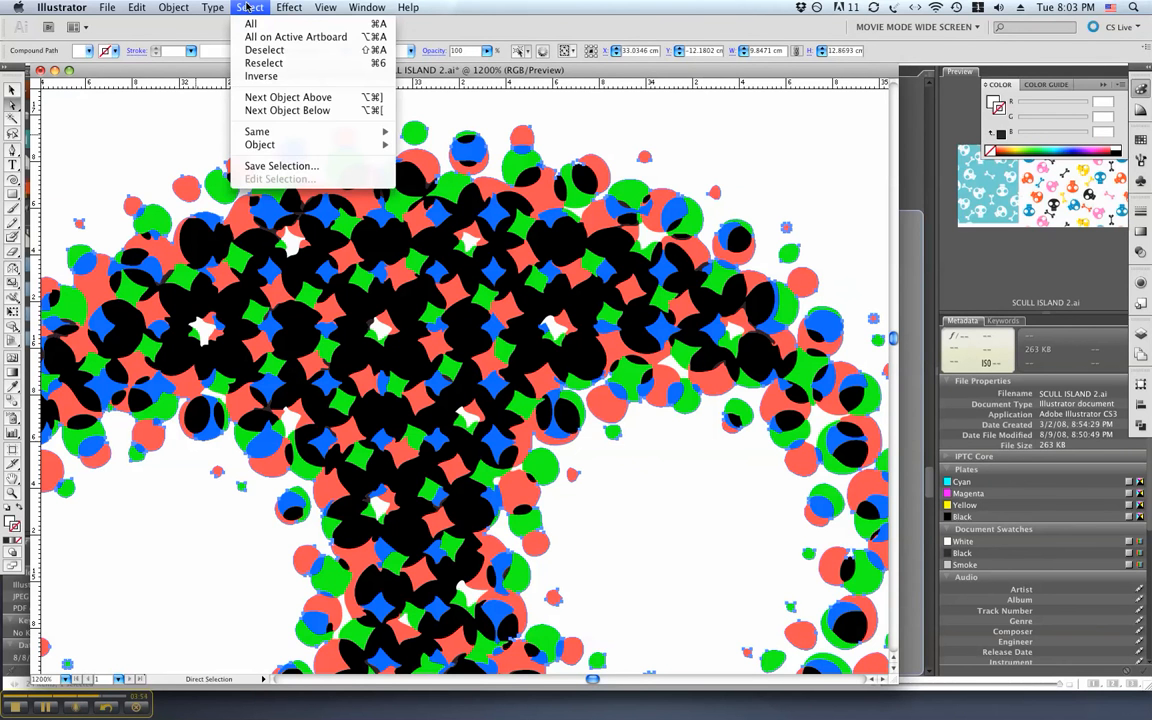
mouse_move(257, 146)
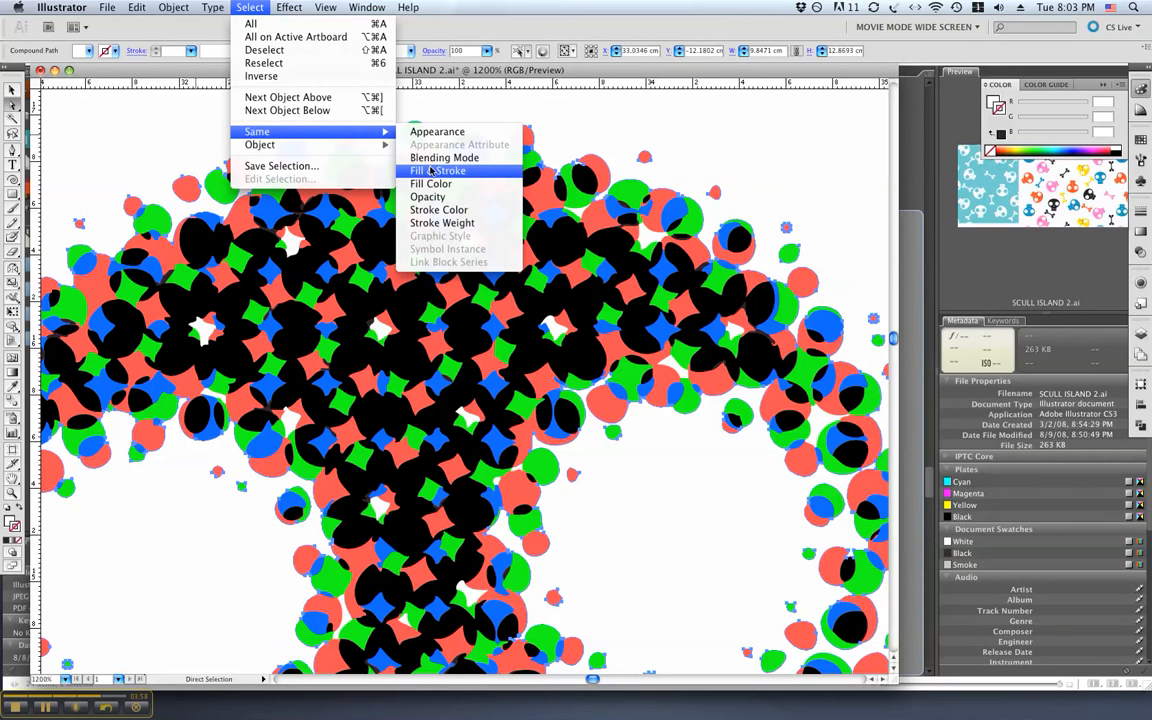
click(431, 170)
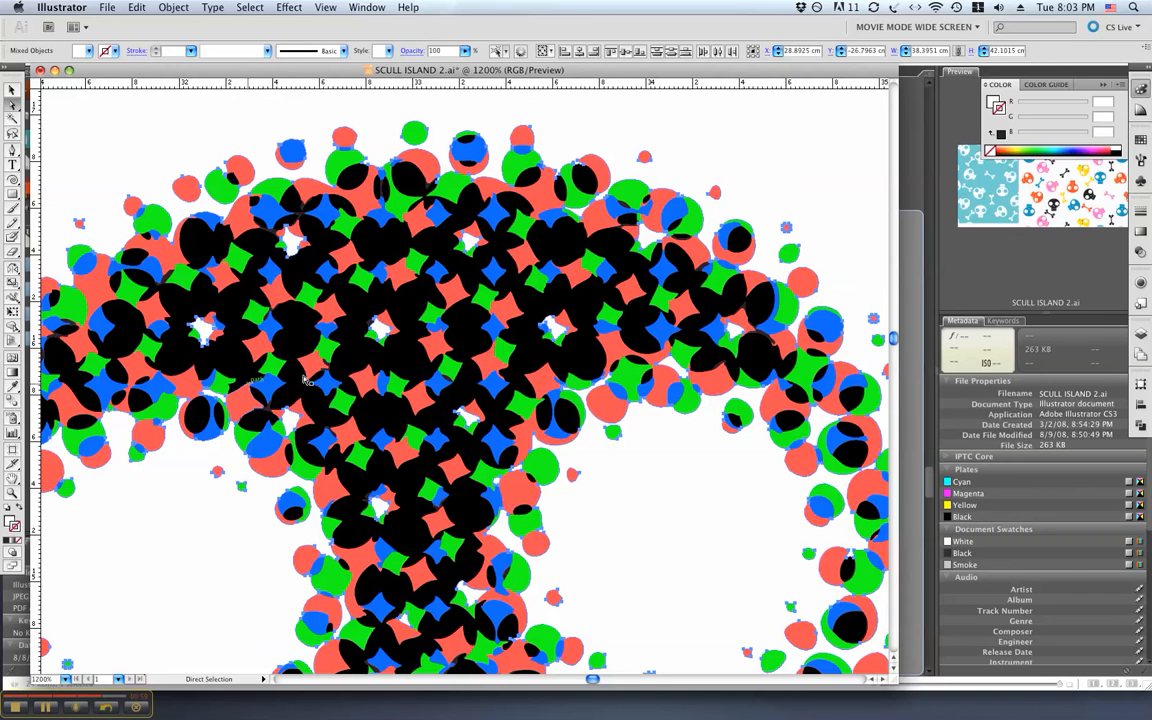
click(226, 435)
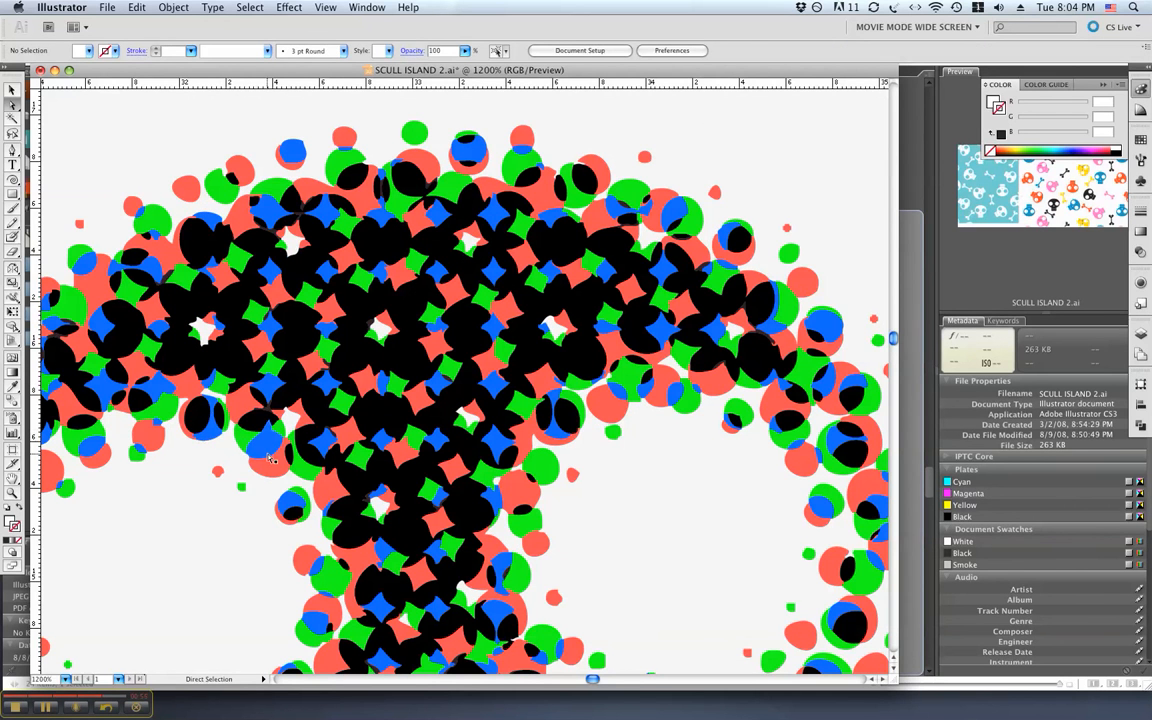
Step: Examine the whole skull and crossbones halftone at a reduced scale beside the original pattern artwork
alt+click(505, 377)
alt+super+click(505, 377)
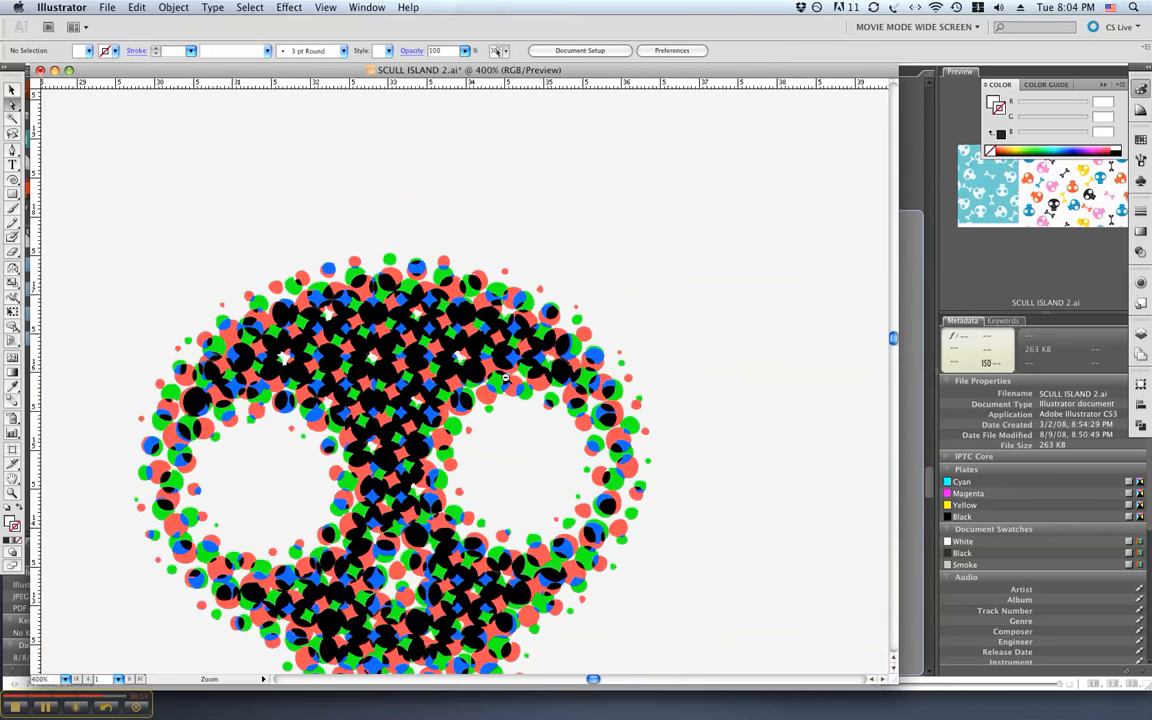
alt+super+click(505, 377)
alt+super+click(505, 377)
alt+super+click(505, 377)
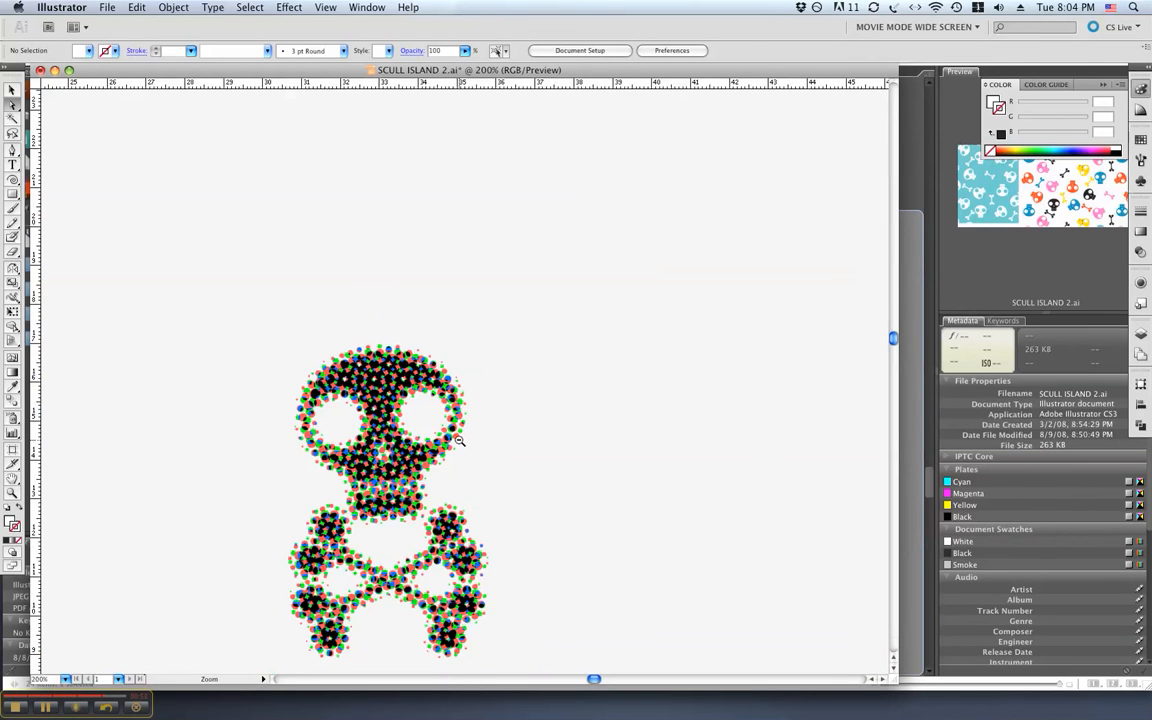
alt+super+click(459, 440)
alt+super+click(459, 440)
drag(287, 461, 154, 336)
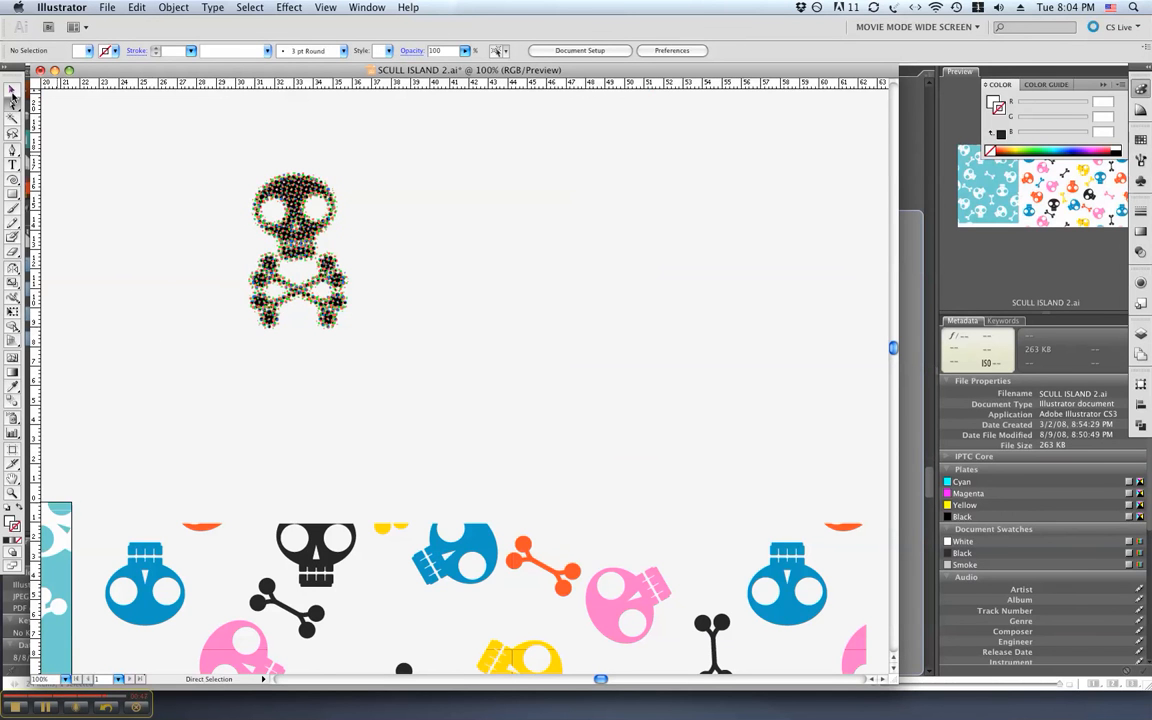
Step: Select the whole halftone group, inspect its vector dots up close, and deselect it
click(12, 90)
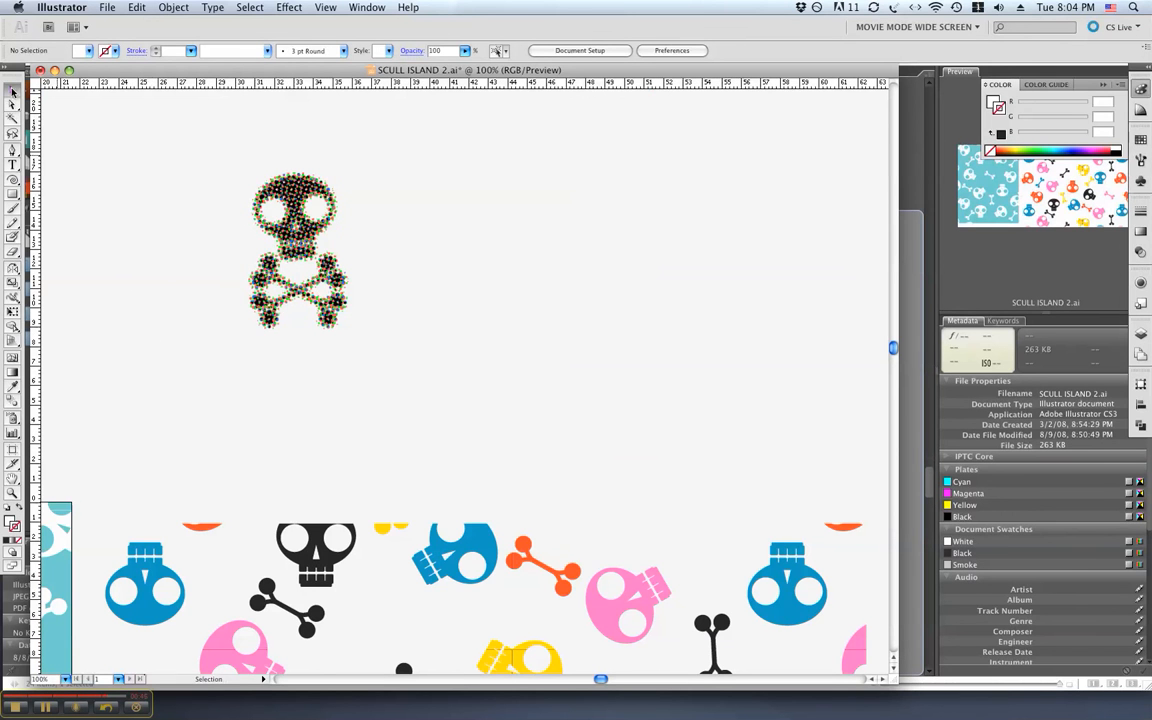
click(293, 221)
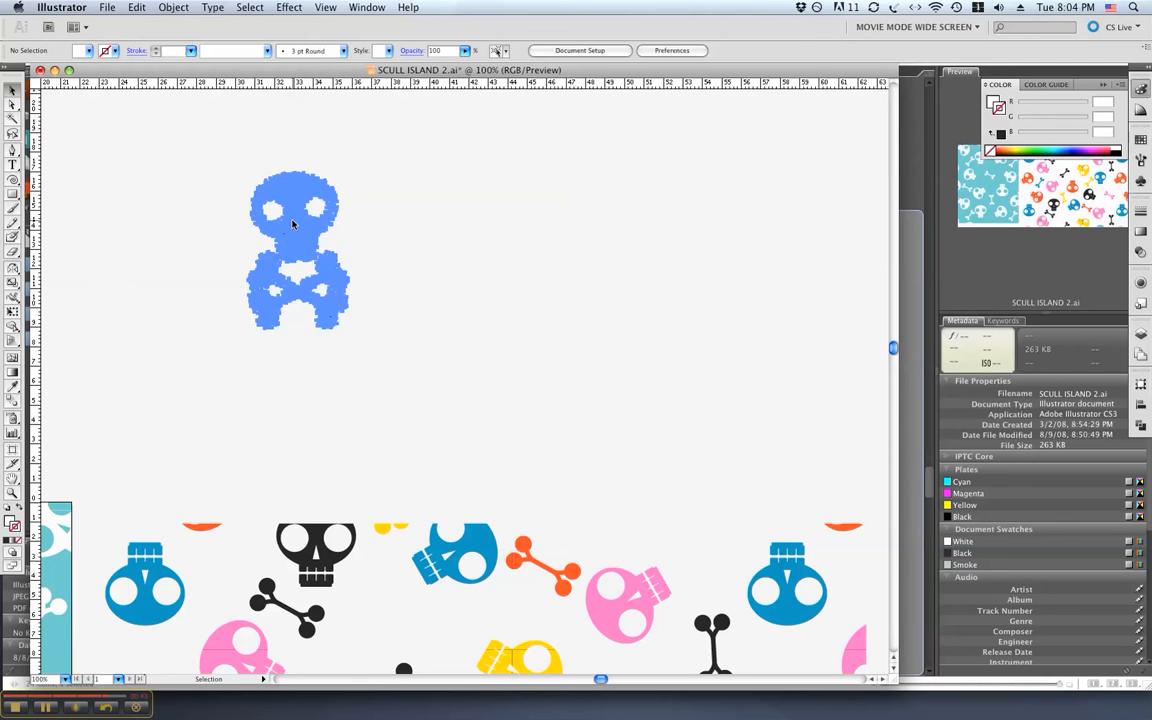
super+click(342, 294)
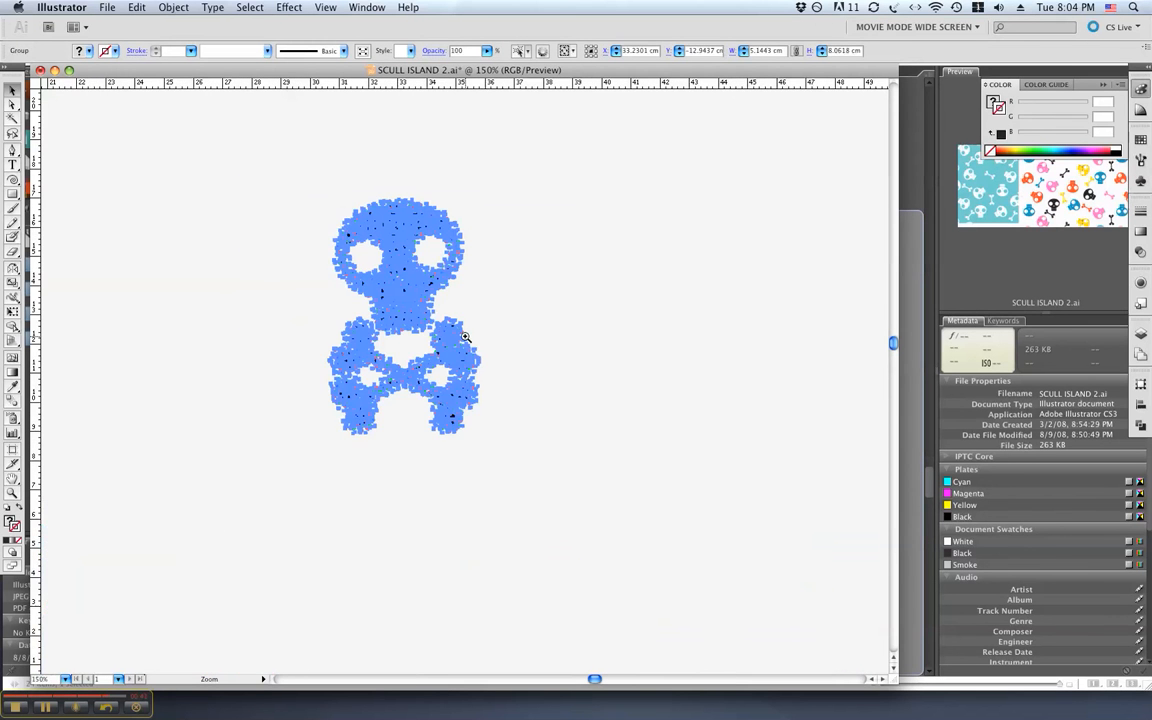
super+click(465, 338)
super+click(447, 364)
super+click(451, 360)
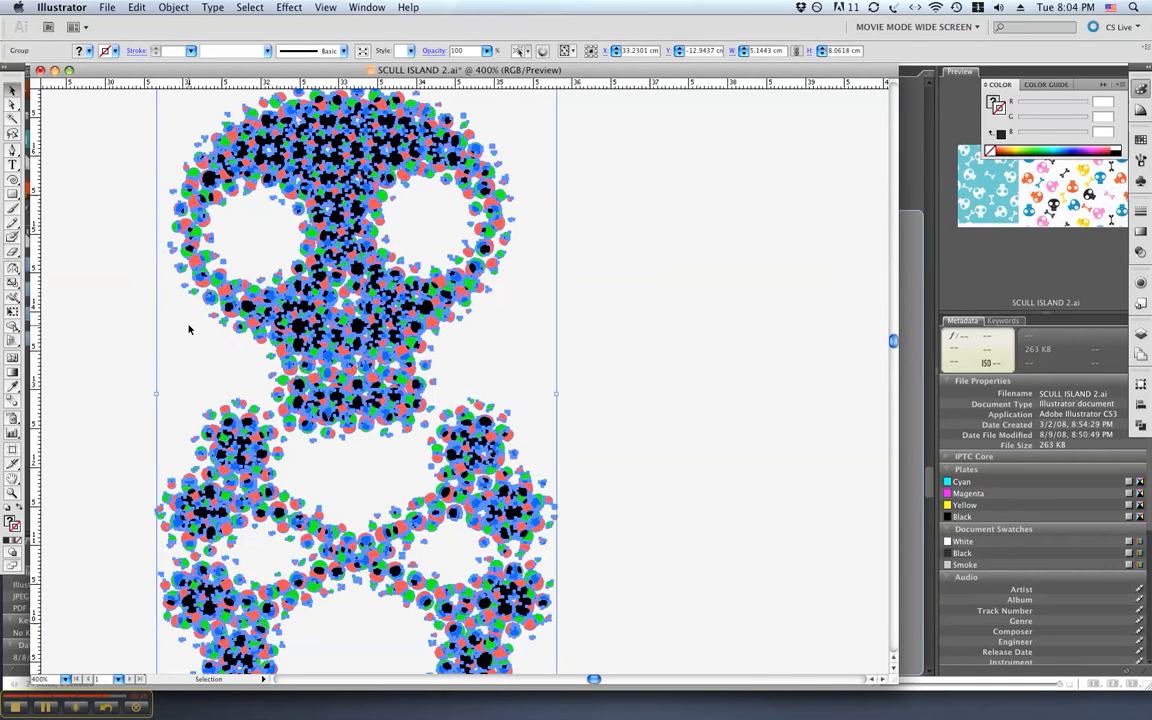
click(128, 317)
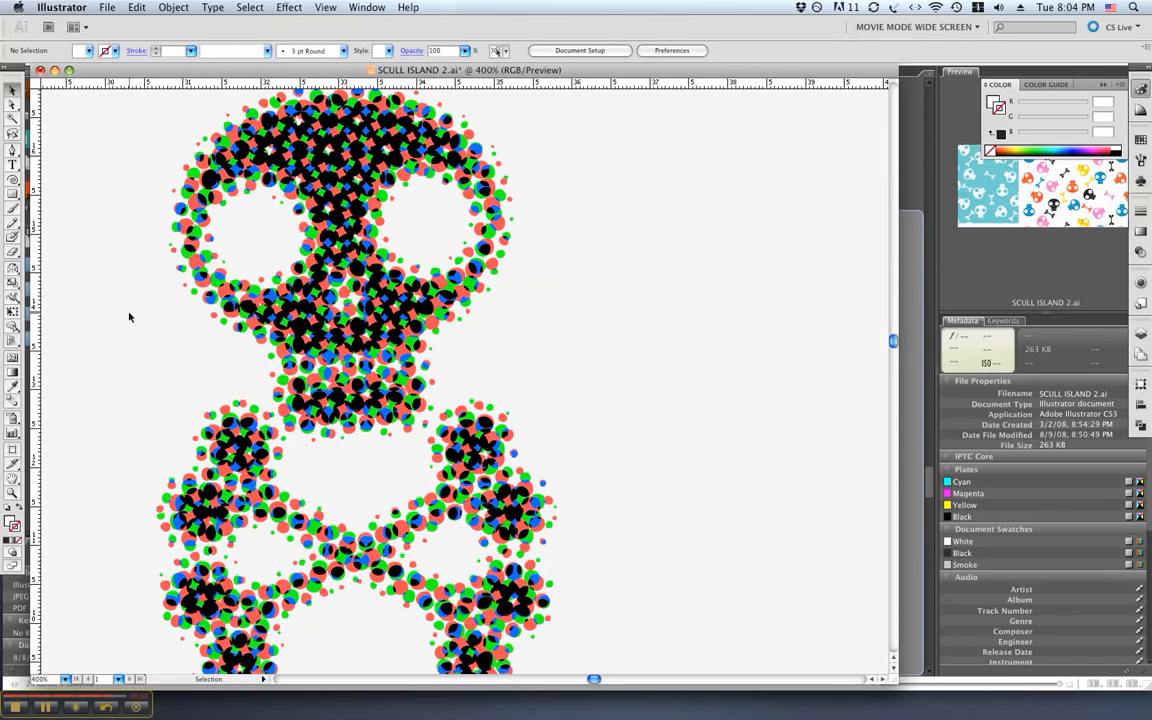